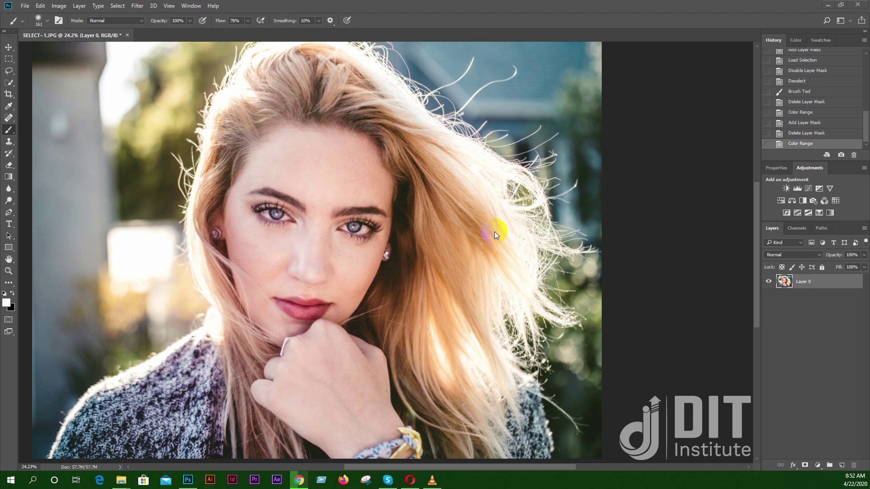
# - Deselect the active selection on the portrait photo
pyautogui.press('space')
pyautogui.moveTo(413, 169); pyautogui.dragTo(462, 264)
pyautogui.hotkey('ctrl', 'd')
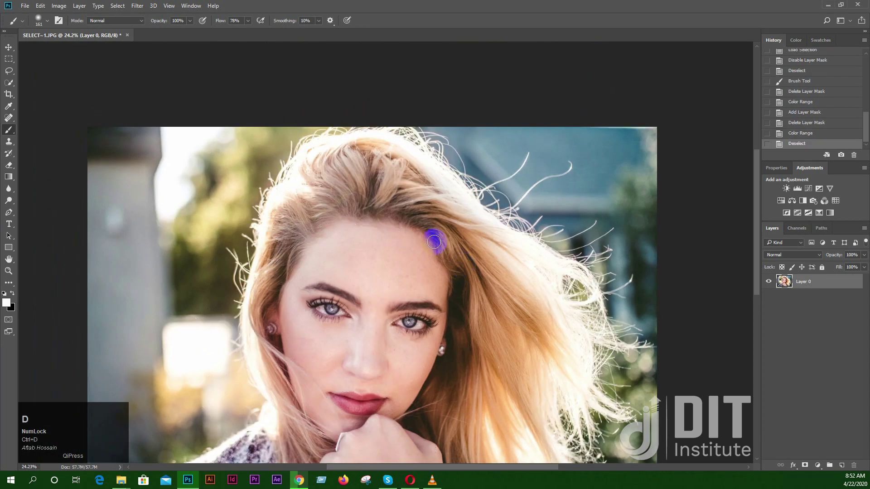
# - Paint white brush strokes over the loose hairs beside the head and undo them
pyautogui.press('space')
pyautogui.moveTo(435, 239); pyautogui.dragTo(364, 212)
pyautogui.moveTo(476, 159)
pyautogui.mouseDown()
pyautogui.moveTo(469, 186)
pyautogui.moveTo(507, 144)
pyautogui.moveTo(463, 142)
pyautogui.moveTo(451, 166)
pyautogui.mouseUp()
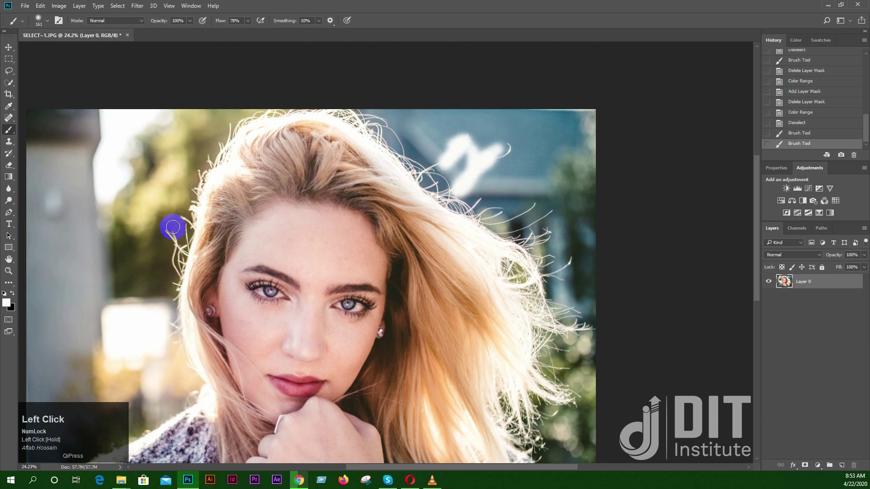
pyautogui.press('space')
pyautogui.moveTo(184, 368); pyautogui.dragTo(291, 218)
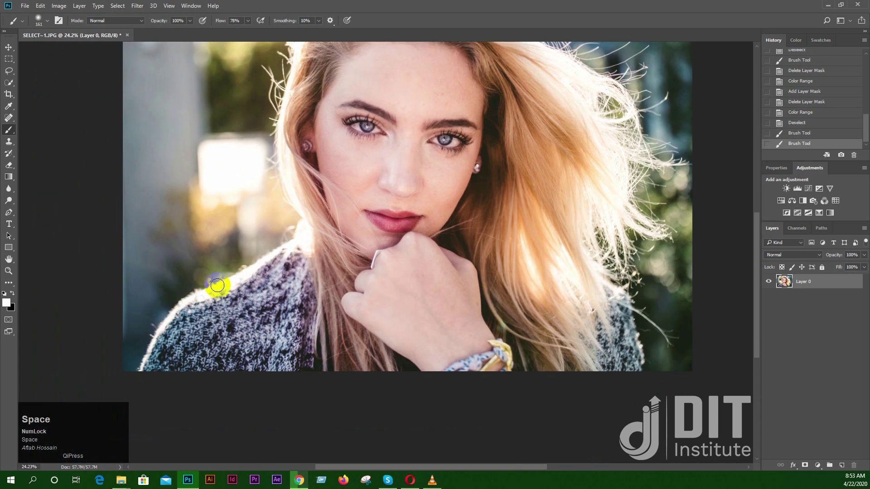
pyautogui.moveTo(472, 241); pyautogui.dragTo(400, 290)
pyautogui.hotkey('ctrl', 'alt', 'z')
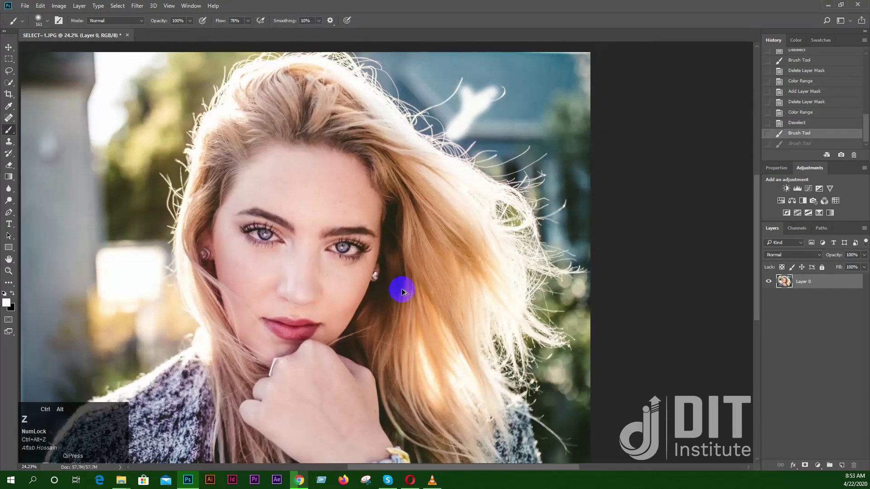
pyautogui.hotkey('ctrl', 'alt', 'z')
pyautogui.press('space')
pyautogui.moveTo(408, 235); pyautogui.dragTo(414, 197)
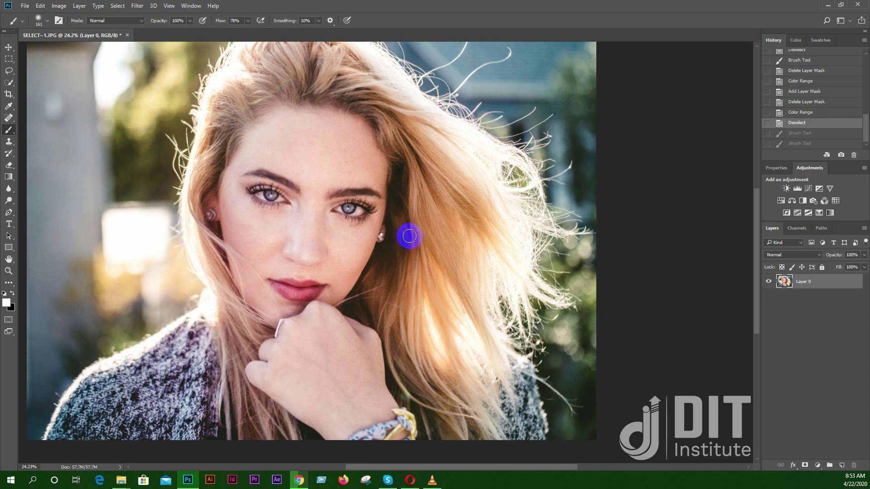
pyautogui.moveTo(414, 198); pyautogui.dragTo(425, 241)
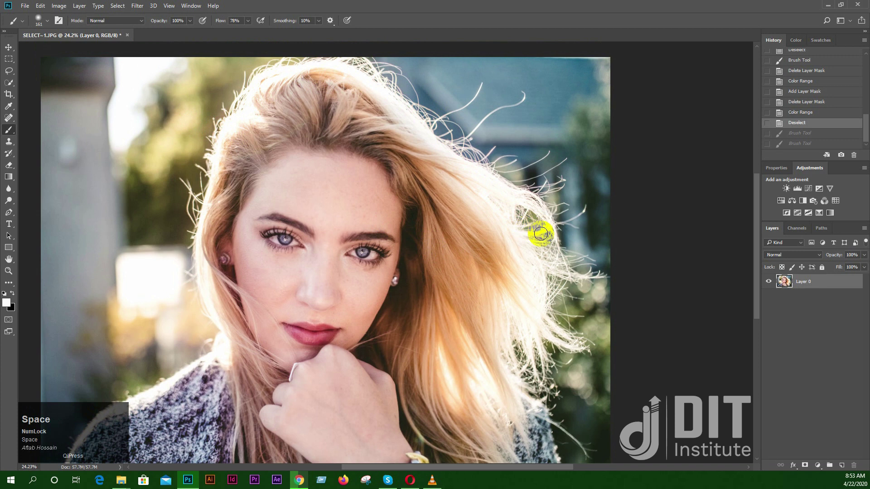
pyautogui.moveTo(485, 408); pyautogui.dragTo(479, 363)
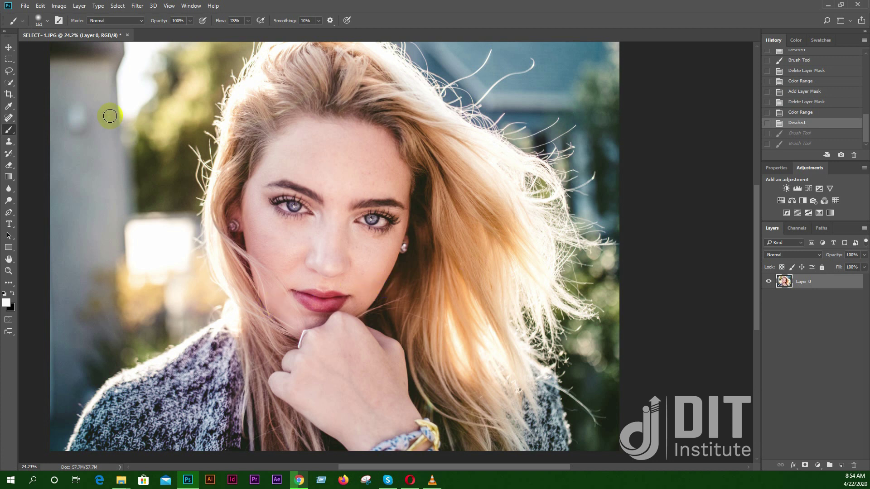
# - Open Color Range with Sampled Colors, sample the hair, and adjust the fuzziness to 109
pyautogui.click(114, 8)
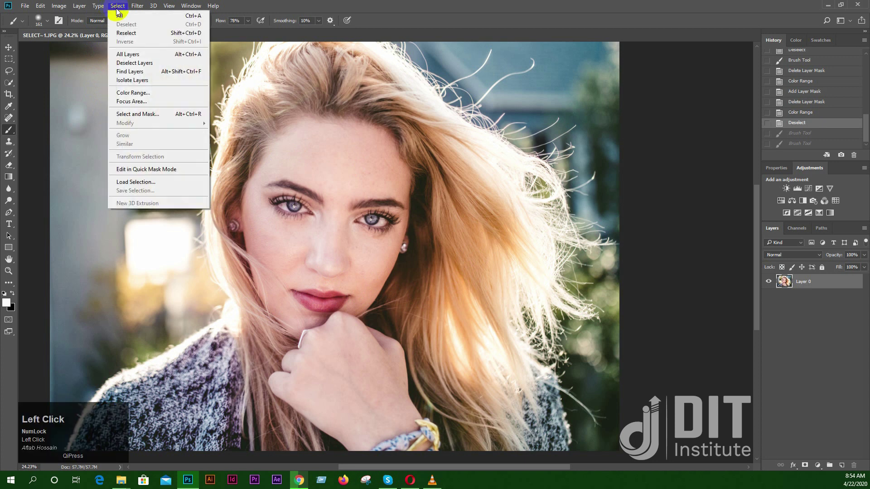
pyautogui.click(154, 96)
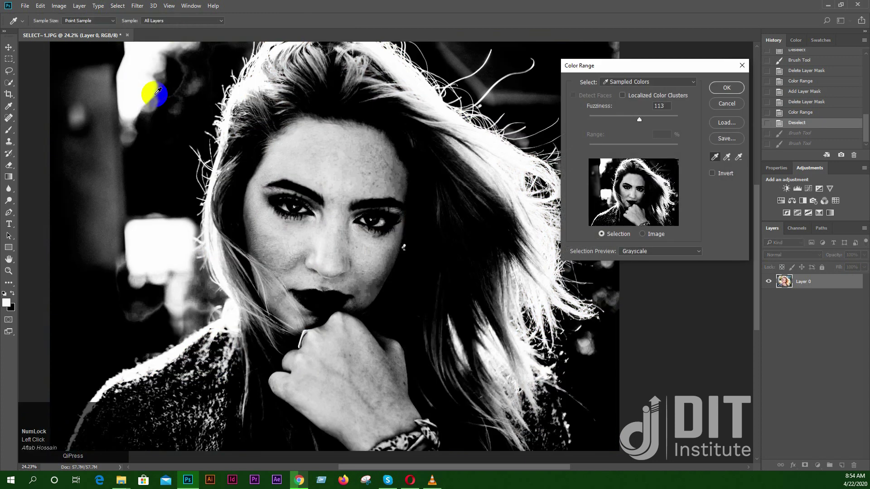
pyautogui.click(427, 127)
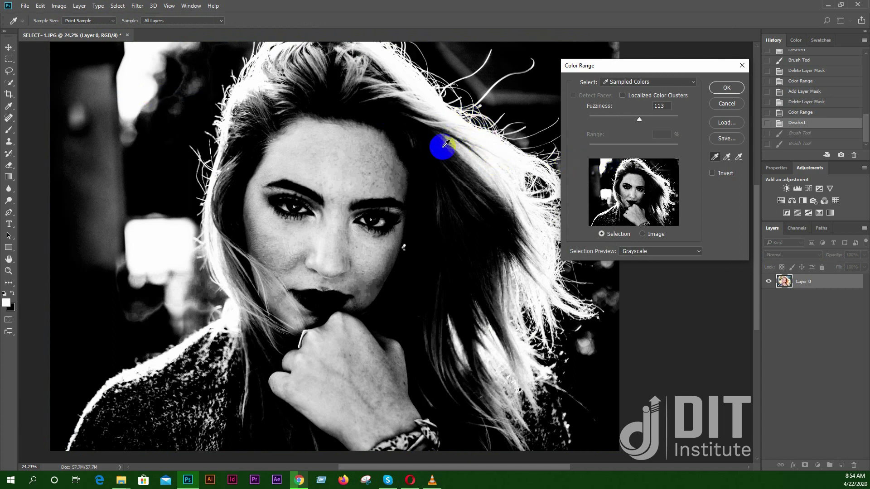
pyautogui.moveTo(443, 159); pyautogui.dragTo(665, 119)
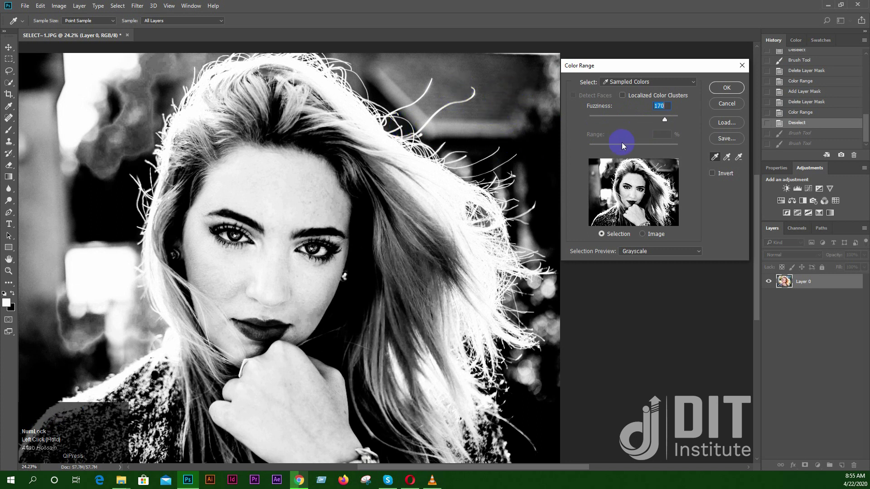
pyautogui.click(647, 119)
pyautogui.moveTo(646, 119)
pyautogui.mouseDown()
pyautogui.moveTo(622, 118)
pyautogui.moveTo(631, 119)
pyautogui.mouseUp()
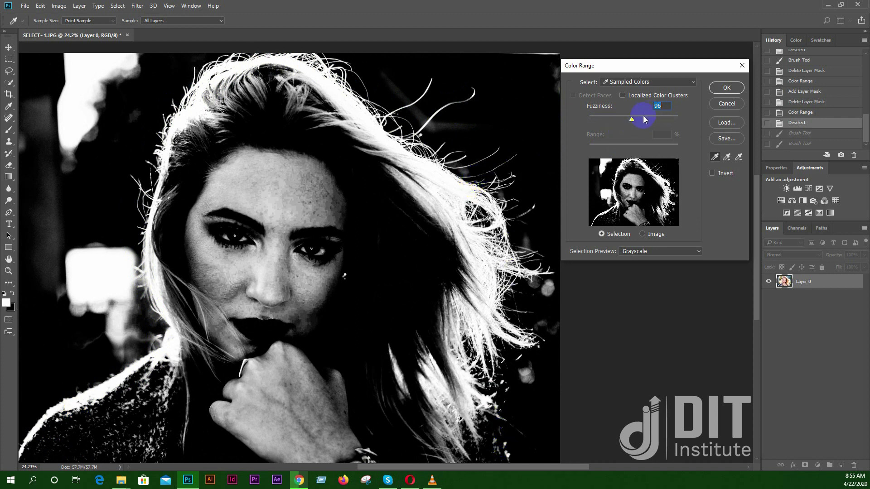
pyautogui.moveTo(632, 116); pyautogui.dragTo(637, 120)
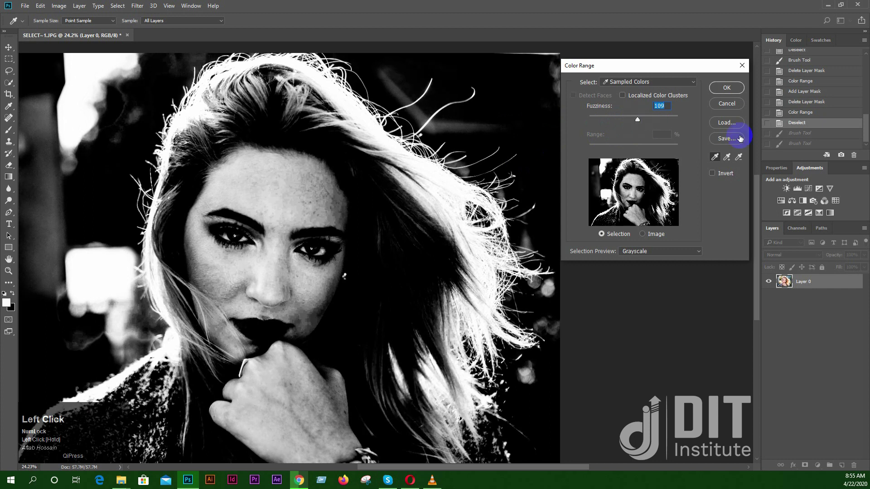
# - Sample the bright blonde hair, the darker hair beside the face, and the bright hair again for the color range
pyautogui.click(715, 159)
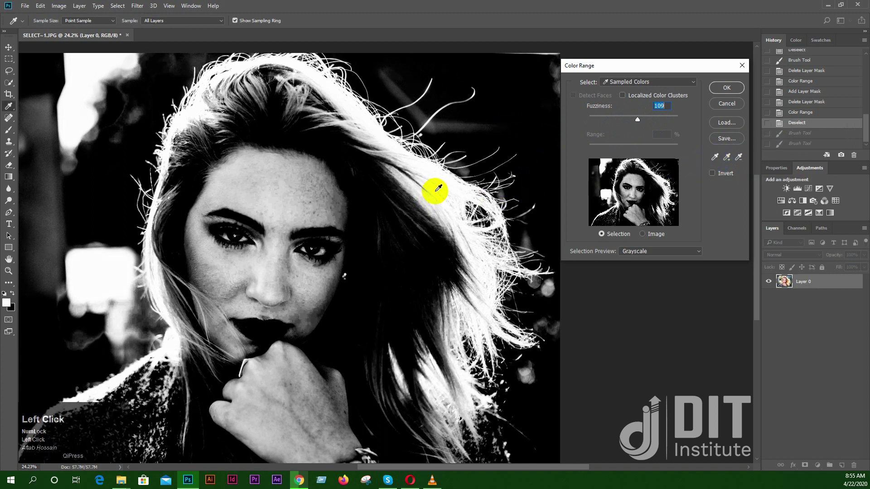
pyautogui.click(449, 185)
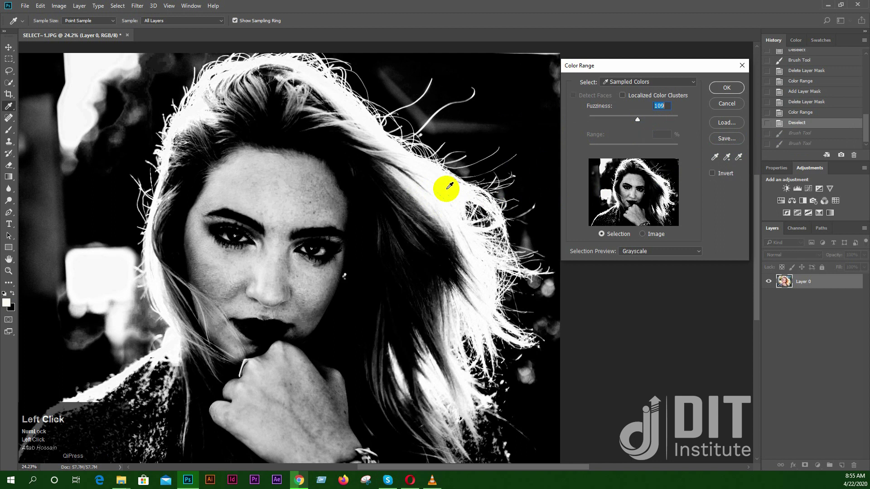
pyautogui.click(379, 234)
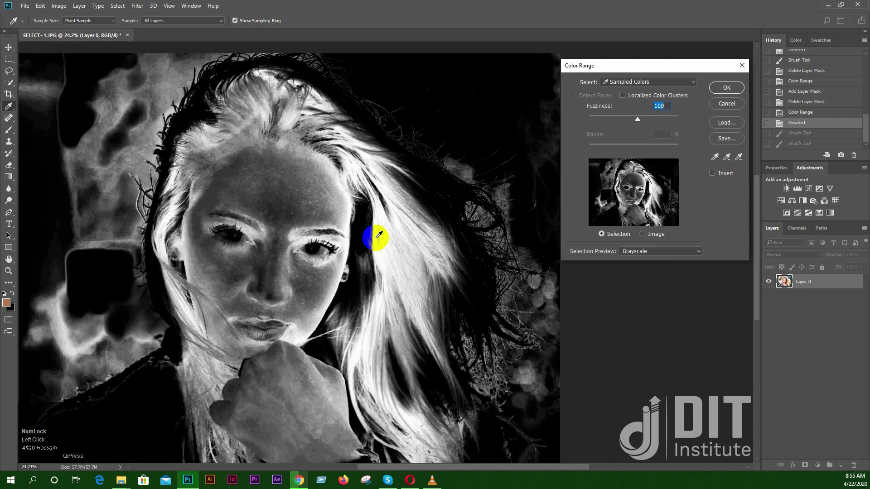
pyautogui.click(436, 200)
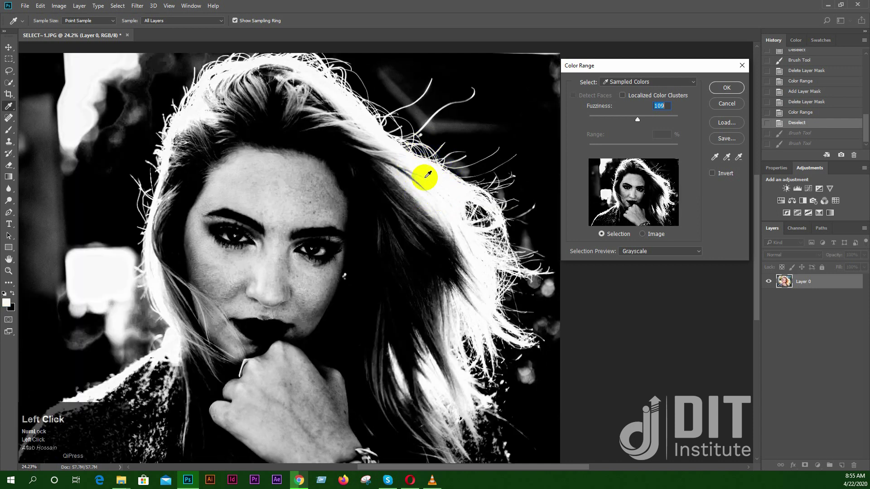
pyautogui.click(443, 187)
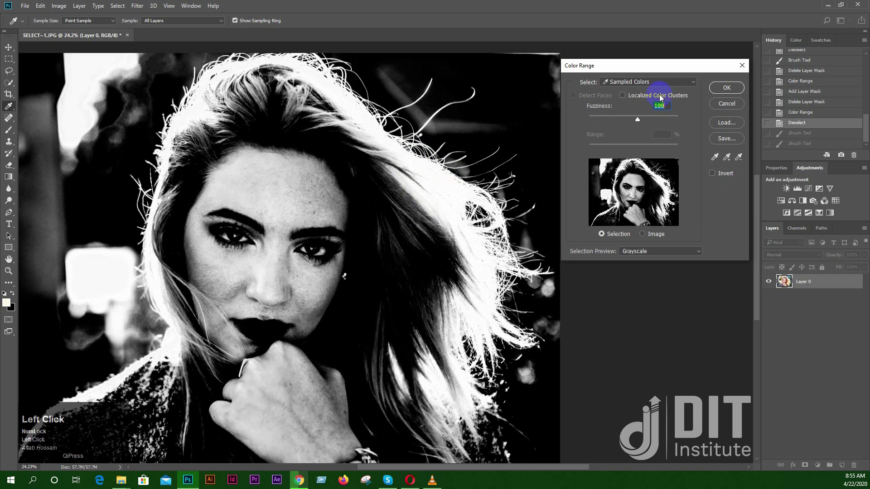
# - Set the color range fuzziness to 110 and resample the bright hair
pyautogui.write('11')
pyautogui.click(578, 94)
pyautogui.write('0')
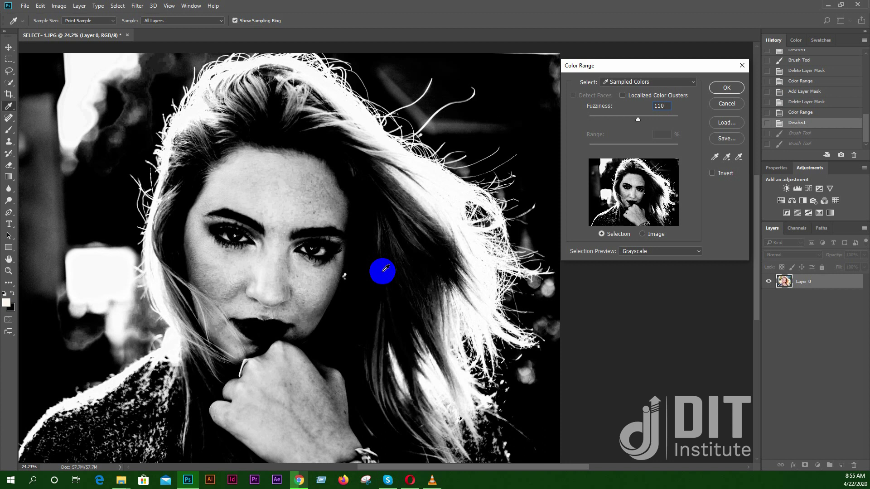
pyautogui.click(458, 197)
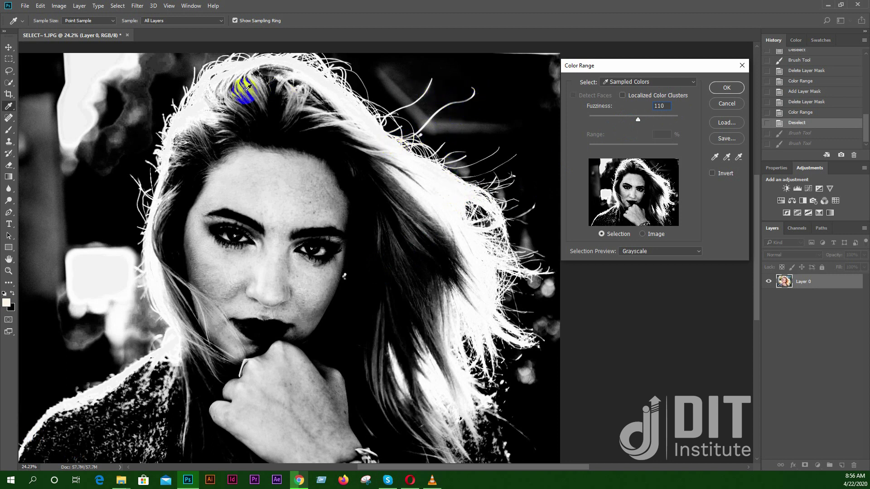
# - Compare the Black Matte, White Matte, Quick Mask and Grayscale selection previews, and cancel Color Range
pyautogui.moveTo(294, 129)
pyautogui.mouseDown()
pyautogui.moveTo(307, 173)
pyautogui.moveTo(322, 107)
pyautogui.mouseUp()
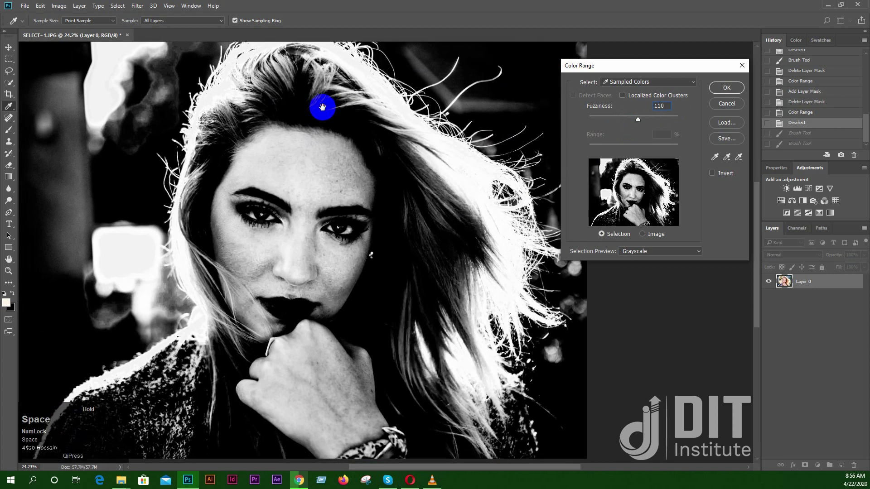
pyautogui.moveTo(322, 151); pyautogui.dragTo(322, 122)
pyautogui.moveTo(330, 182); pyautogui.dragTo(330, 132)
pyautogui.moveTo(476, 167); pyautogui.dragTo(484, 173)
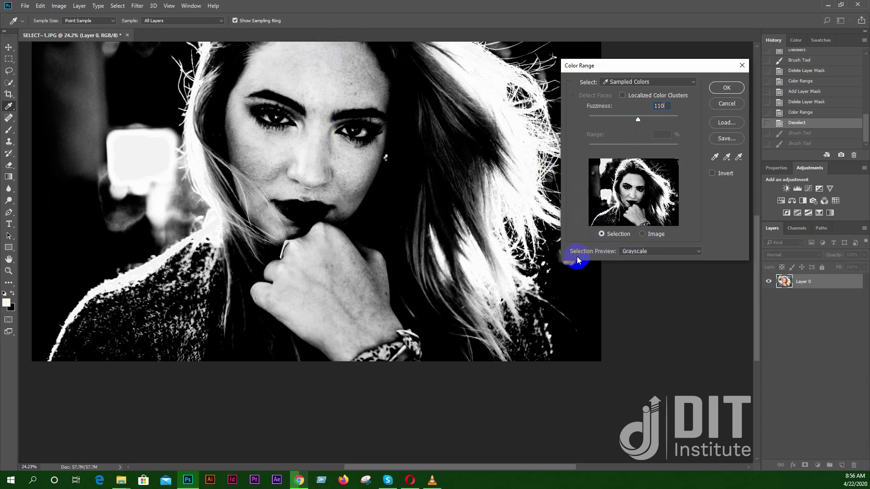
pyautogui.click(646, 251)
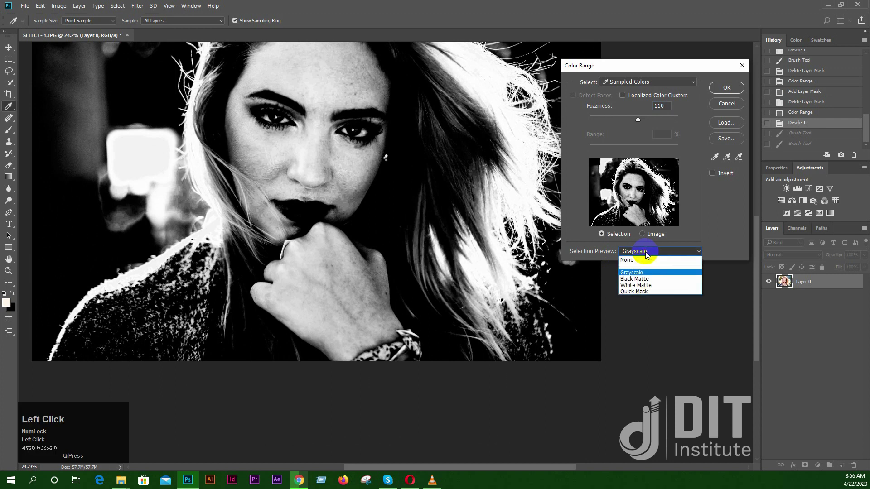
pyautogui.click(645, 281)
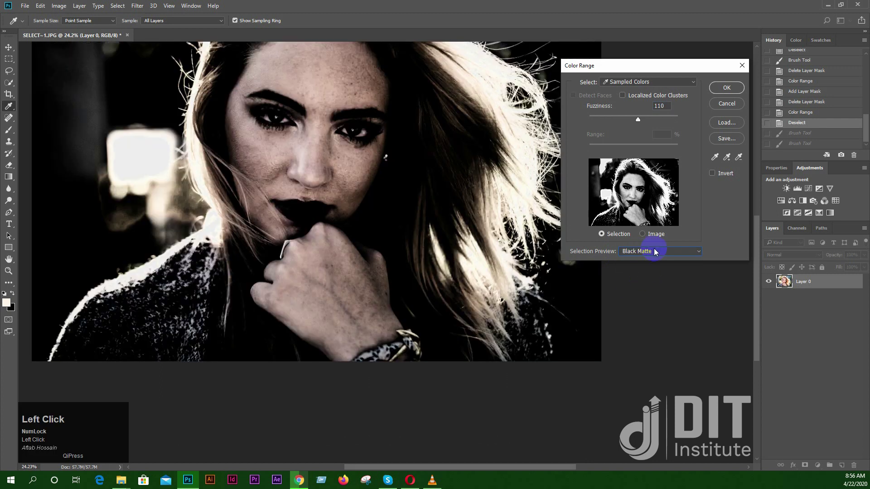
pyautogui.click(654, 251)
pyautogui.click(649, 287)
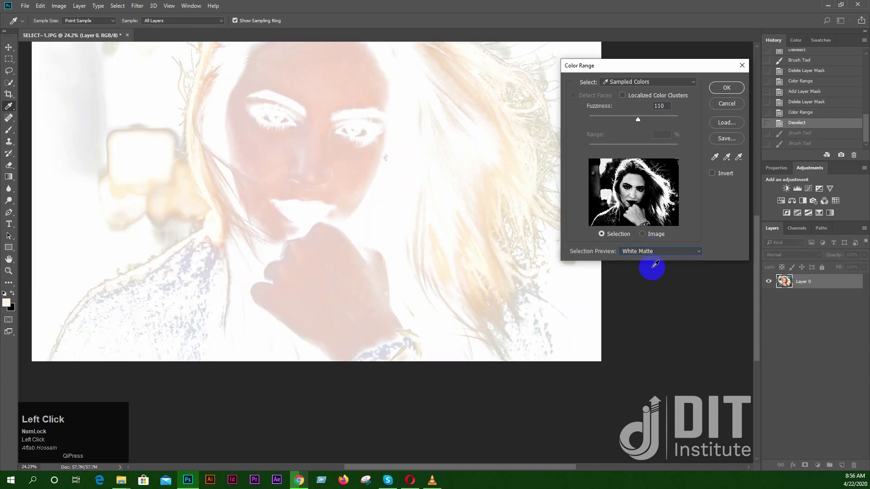
pyautogui.click(660, 252)
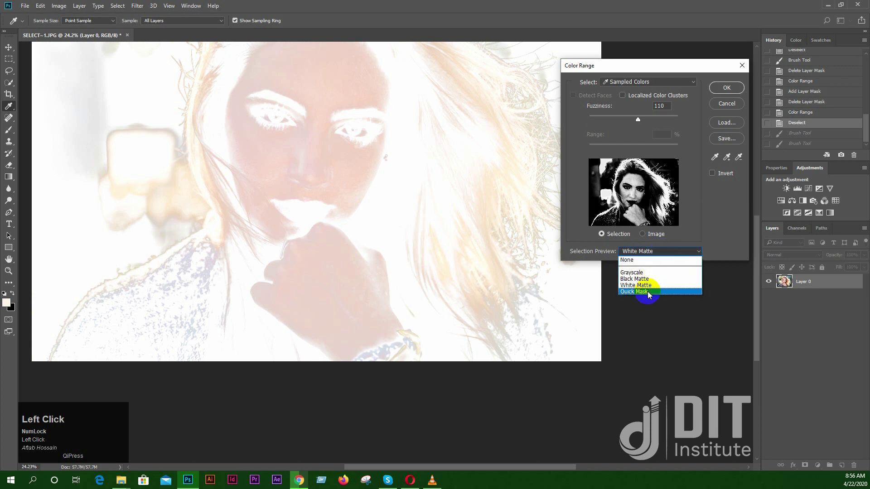
pyautogui.click(650, 292)
pyautogui.click(651, 252)
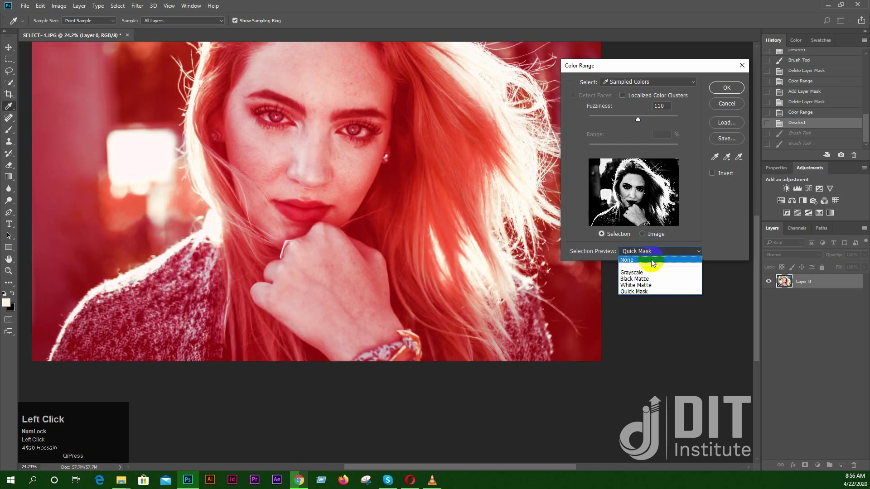
pyautogui.click(650, 273)
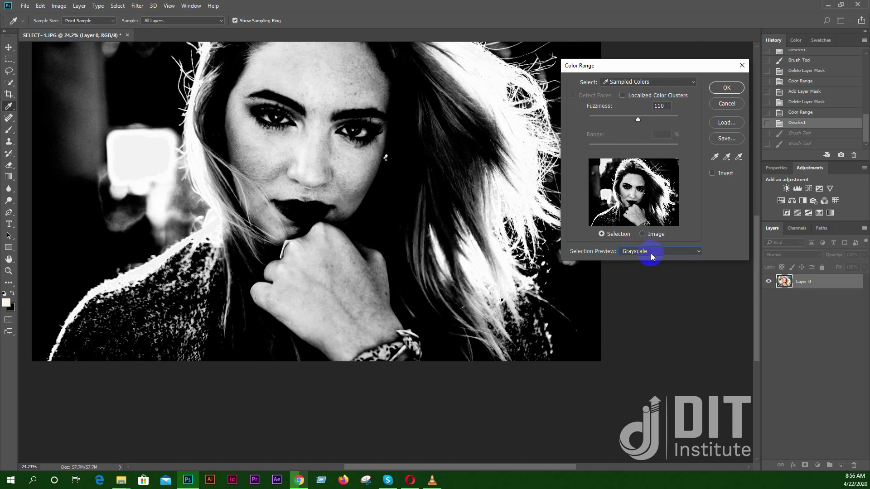
pyautogui.click(726, 103)
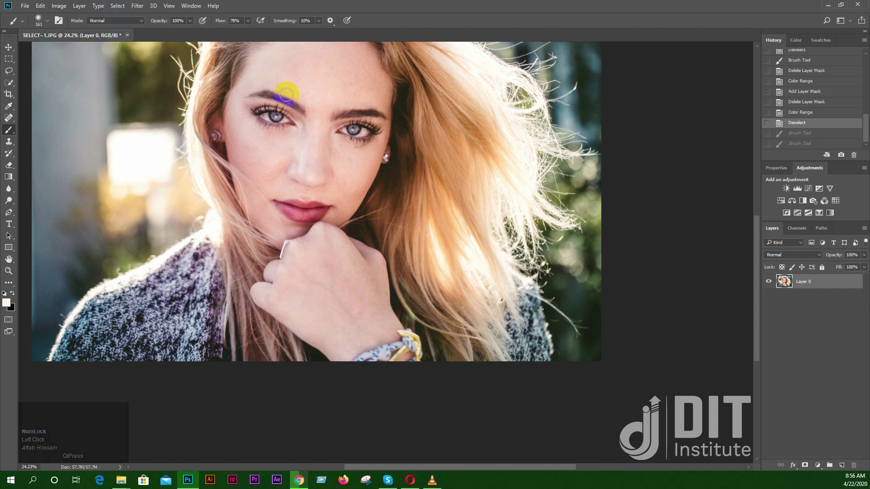
# - Bring the woman's whole head of hair into view and open Color Range with Sampled Colors
pyautogui.press('space')
pyautogui.moveTo(407, 207); pyautogui.dragTo(418, 290)
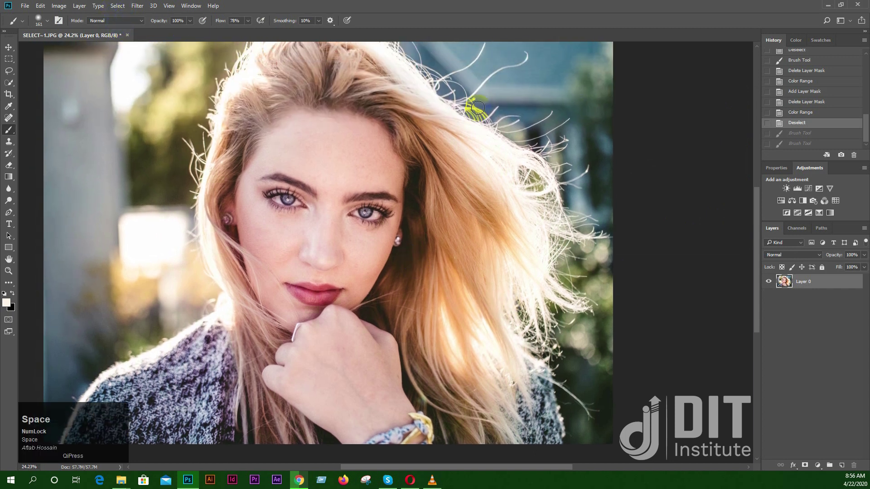
pyautogui.moveTo(447, 121); pyautogui.dragTo(445, 147)
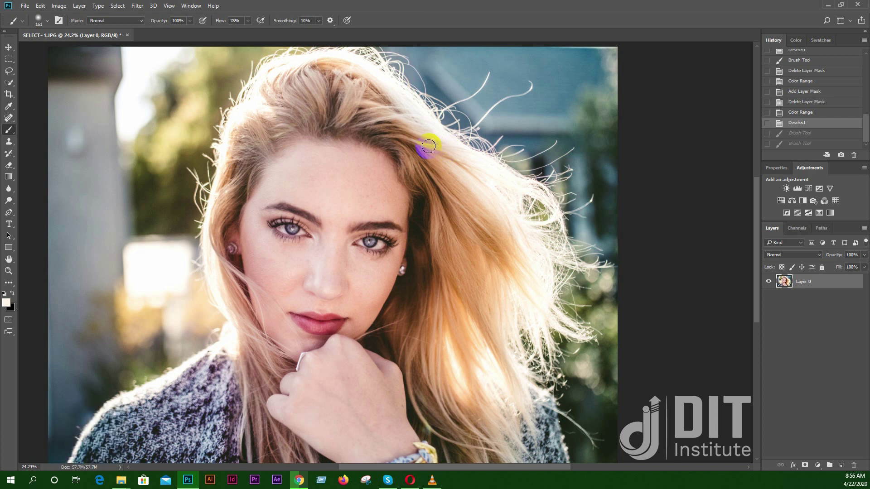
pyautogui.click(119, 7)
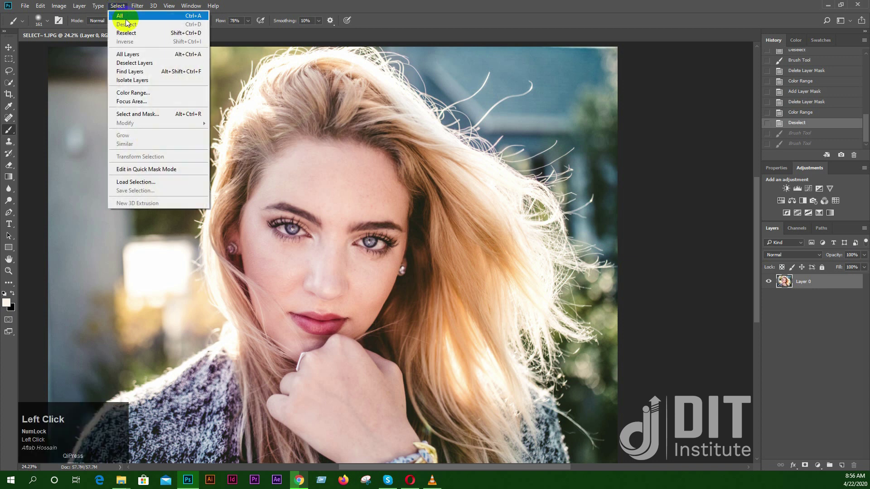
pyautogui.click(156, 92)
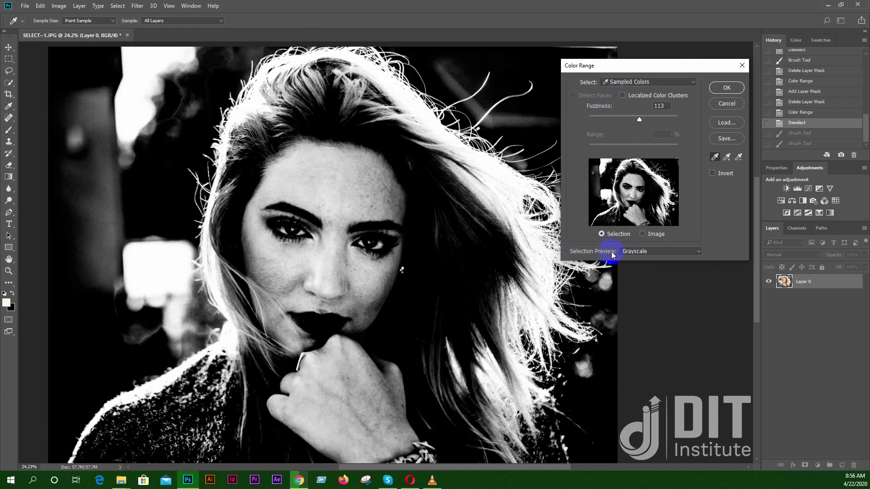
# - Compare the None, Grayscale, Black Matte, White Matte and Quick Mask selection previews, and return to Grayscale
pyautogui.click(645, 253)
pyautogui.click(640, 258)
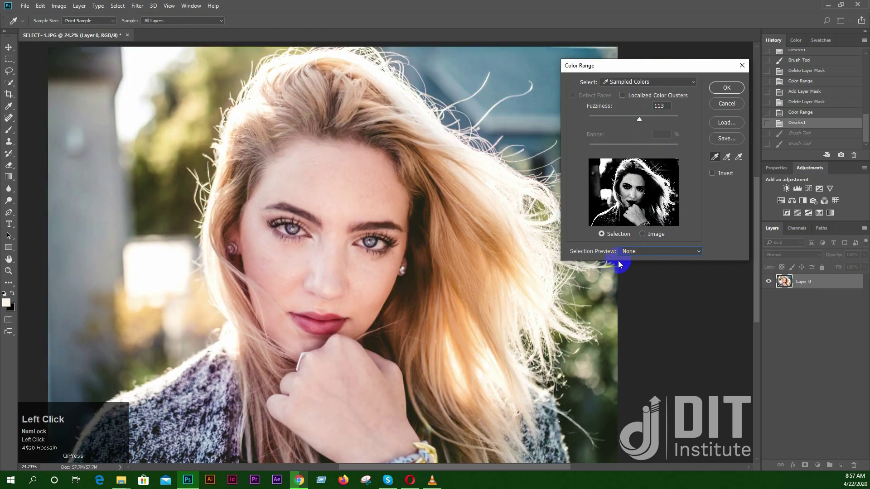
pyautogui.click(635, 253)
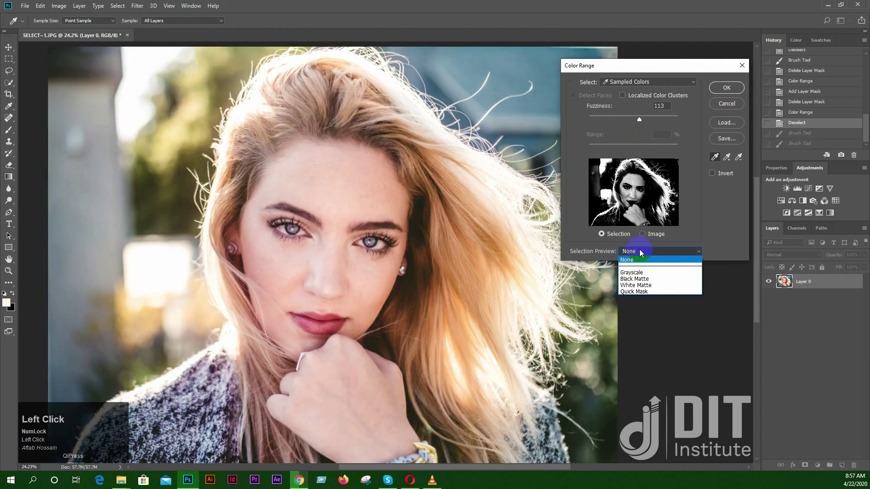
pyautogui.click(638, 273)
pyautogui.click(652, 251)
pyautogui.click(653, 279)
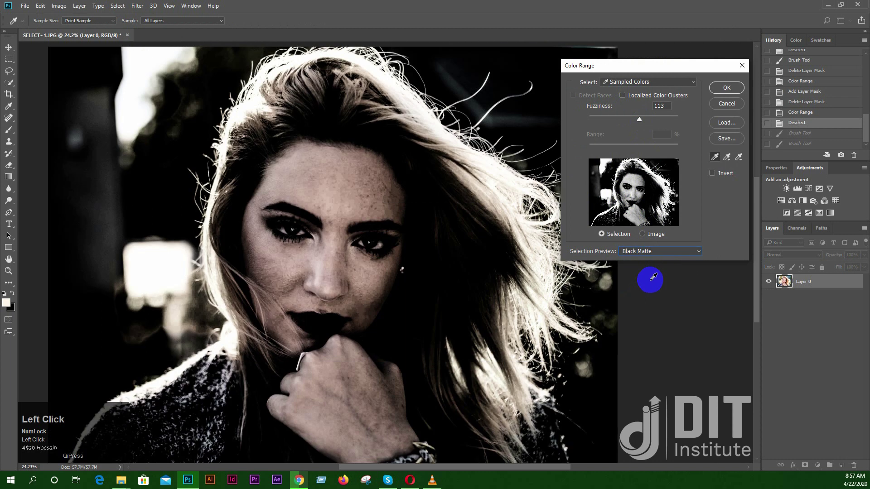
pyautogui.click(657, 252)
pyautogui.click(657, 283)
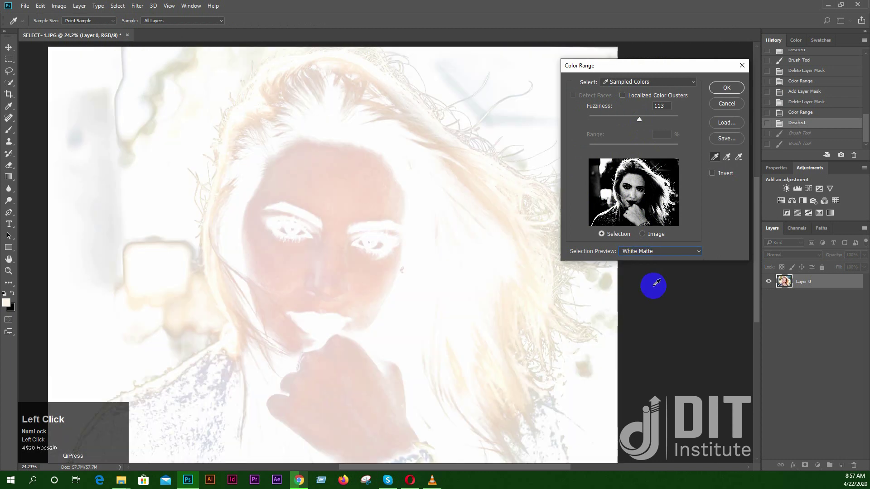
pyautogui.click(653, 252)
pyautogui.click(656, 289)
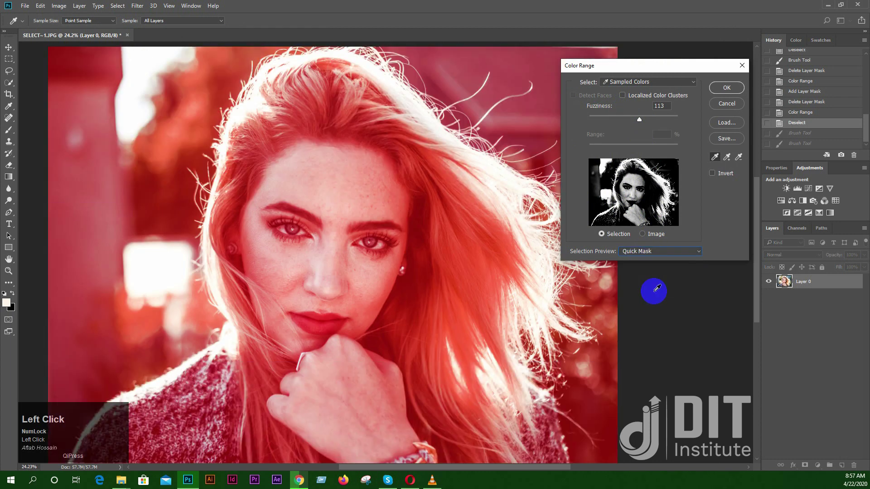
pyautogui.click(652, 251)
pyautogui.click(651, 268)
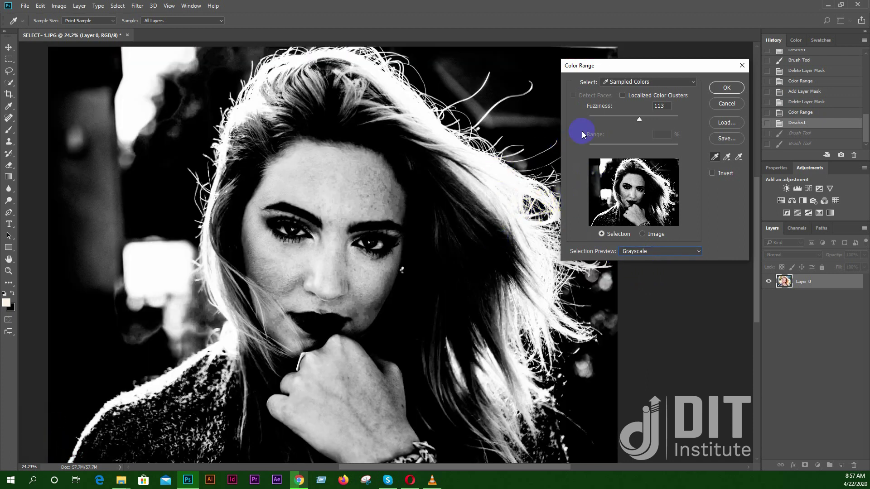
# - Select the bright outer hair with a color range fuzziness of 110 and add the selection as Layer 0's mask
pyautogui.moveTo(640, 119); pyautogui.dragTo(600, 119)
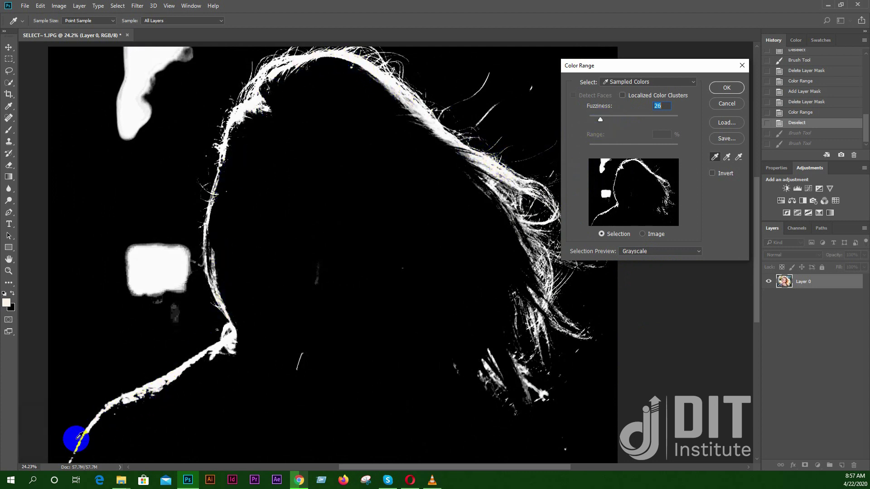
pyautogui.moveTo(601, 116); pyautogui.dragTo(637, 122)
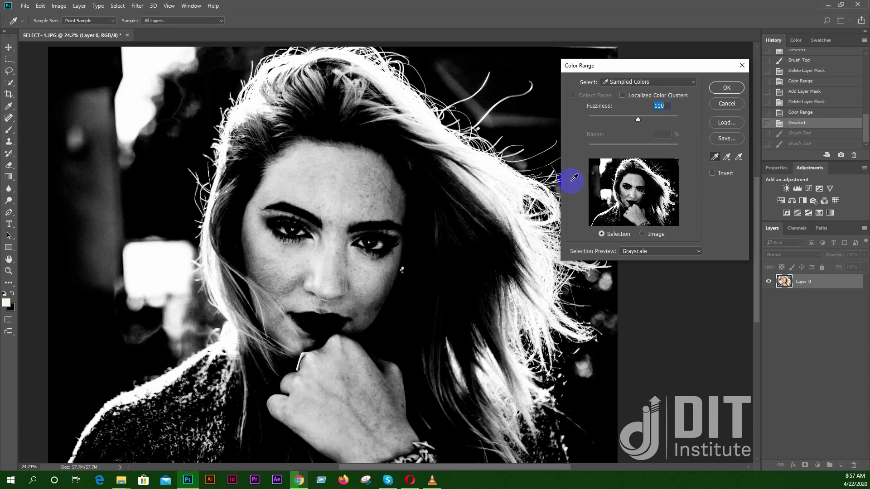
pyautogui.click(474, 213)
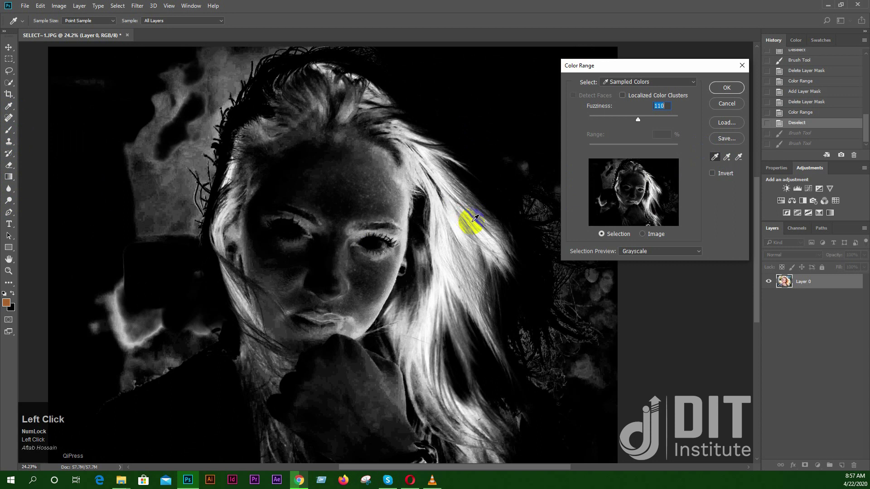
pyautogui.moveTo(474, 219); pyautogui.dragTo(501, 176)
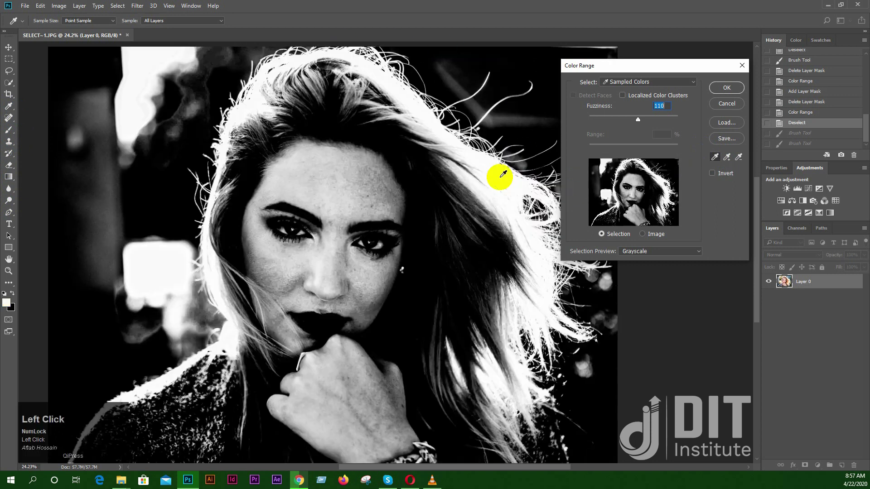
pyautogui.click(510, 174)
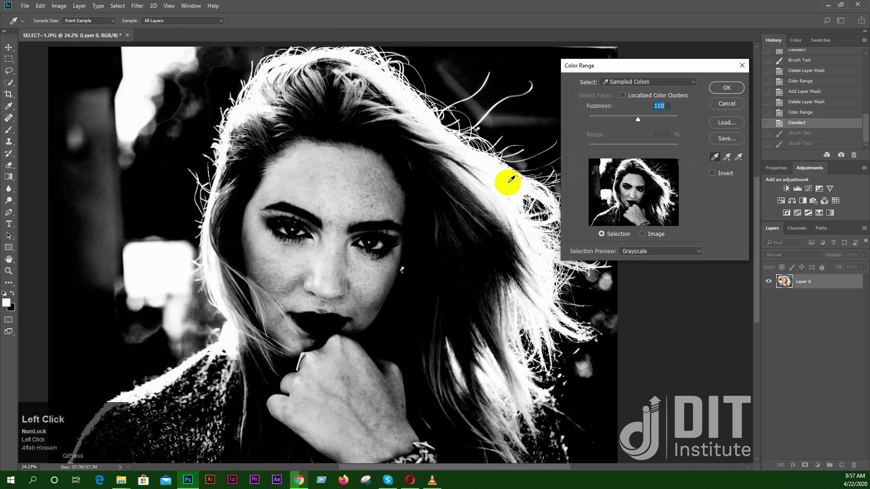
pyautogui.click(501, 165)
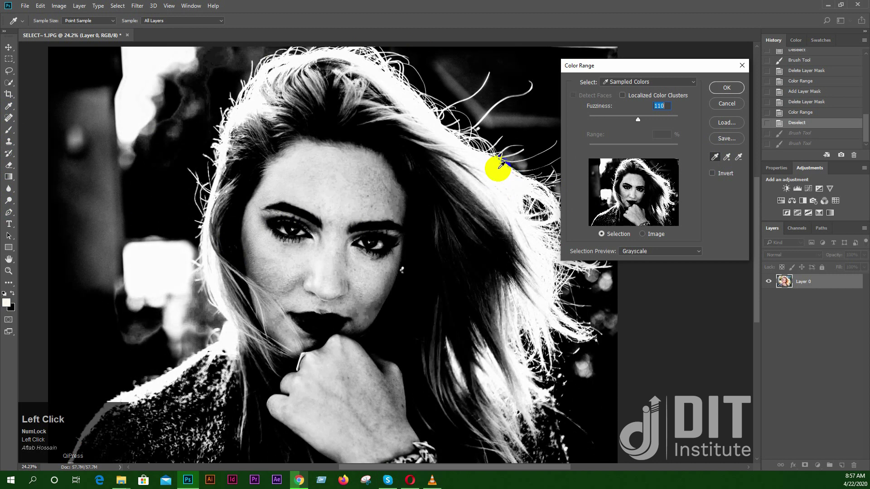
pyautogui.click(503, 178)
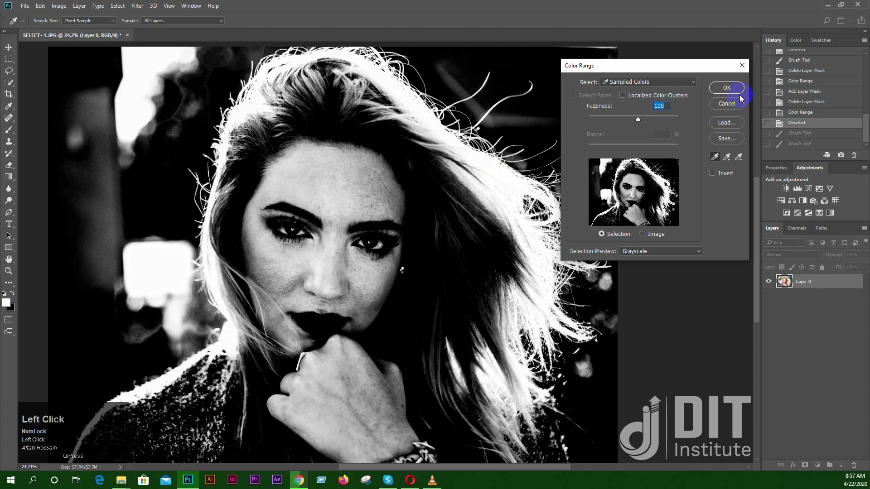
pyautogui.click(727, 88)
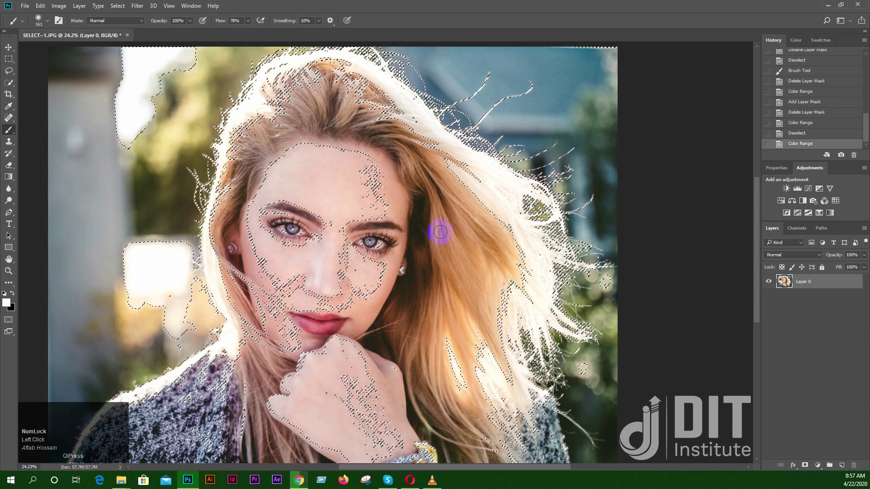
pyautogui.click(805, 467)
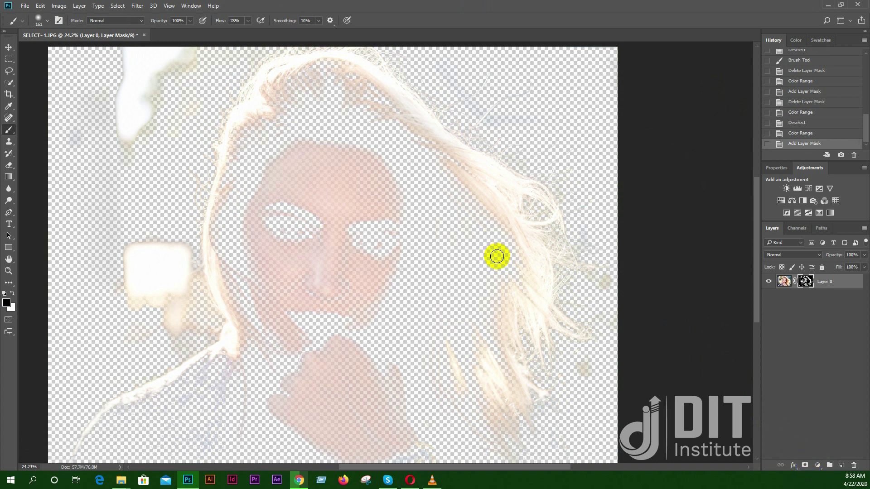
# - Paint a black brush stroke across the forehead on Layer 0's mask
pyautogui.hotkey('ctrl', 'm')
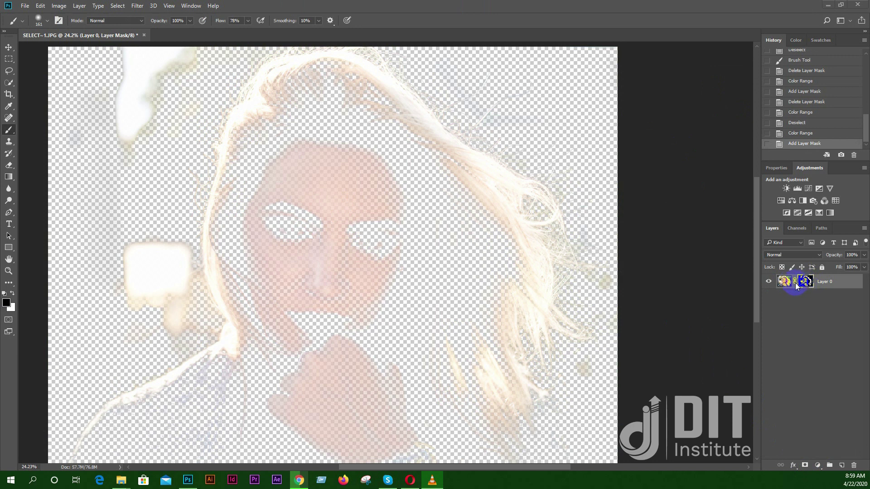
pyautogui.click(806, 283)
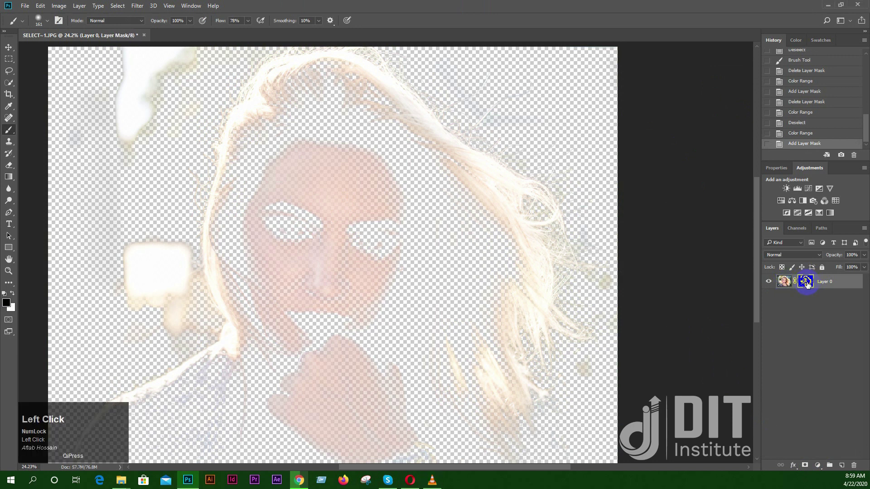
pyautogui.click(805, 282)
pyautogui.moveTo(307, 223)
pyautogui.mouseDown()
pyautogui.moveTo(395, 177)
pyautogui.moveTo(315, 211)
pyautogui.moveTo(326, 189)
pyautogui.moveTo(321, 210)
pyautogui.moveTo(345, 178)
pyautogui.mouseUp()
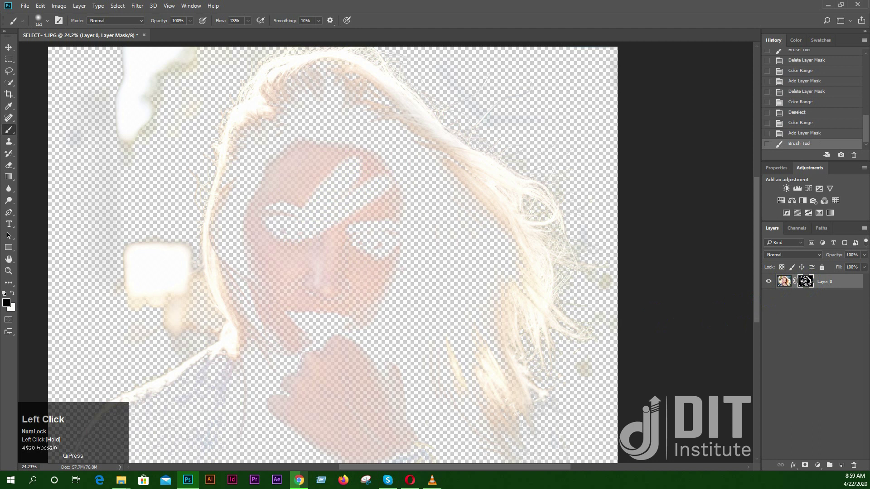
# - Try painting white over the face and hair on the mask with a larger brush, and undo the stroke
pyautogui.click(12, 293)
pyautogui.rightClick(471, 207)
pyautogui.moveTo(550, 229); pyautogui.dragTo(565, 229)
pyautogui.moveTo(276, 231)
pyautogui.mouseDown()
pyautogui.moveTo(299, 240)
pyautogui.moveTo(349, 326)
pyautogui.moveTo(420, 298)
pyautogui.moveTo(409, 171)
pyautogui.moveTo(489, 271)
pyautogui.moveTo(394, 136)
pyautogui.moveTo(312, 76)
pyautogui.moveTo(358, 93)
pyautogui.moveTo(436, 174)
pyautogui.moveTo(489, 286)
pyautogui.moveTo(473, 361)
pyautogui.mouseUp()
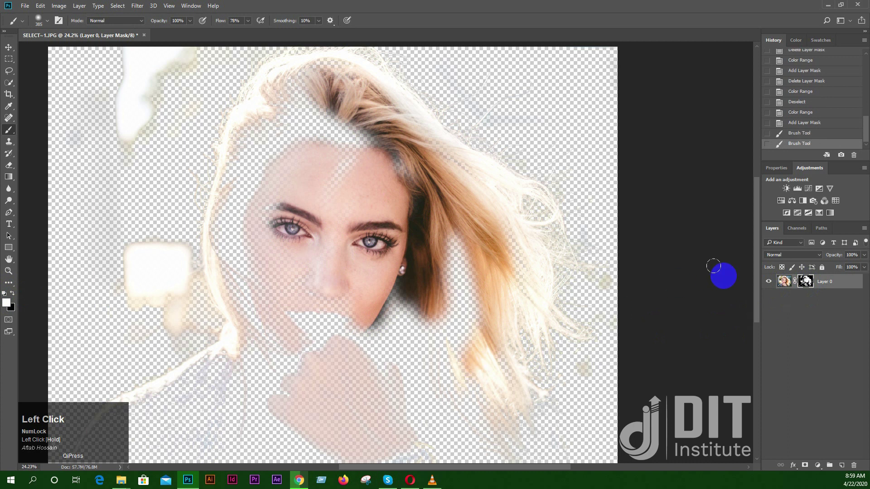
pyautogui.hotkey('ctrl', 'alt', 'z')
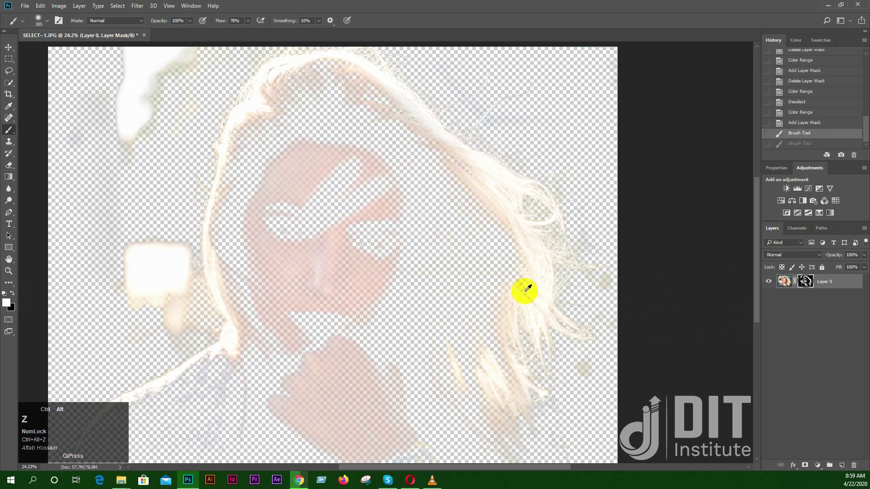
pyautogui.hotkey('ctrl', 'm')
# - Add a dark gray 4e4e4e solid color fill layer and place it below Layer 0
pyautogui.click(816, 465)
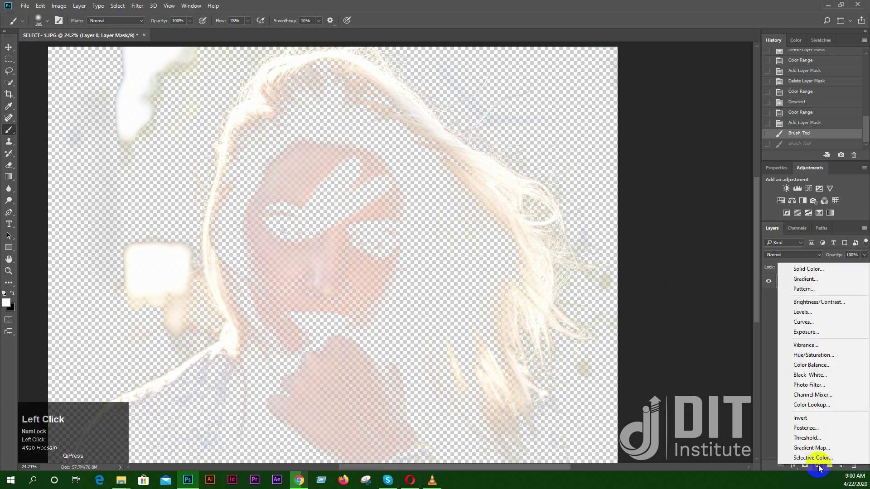
pyautogui.click(791, 269)
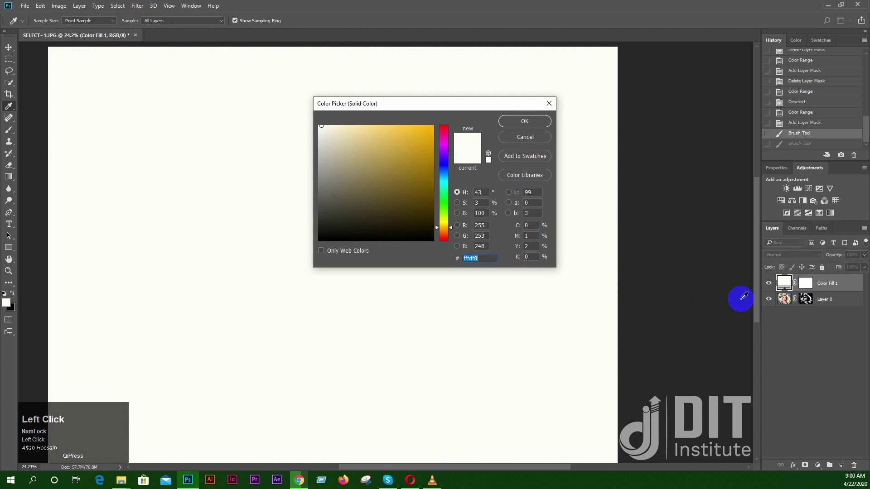
pyautogui.click(320, 201)
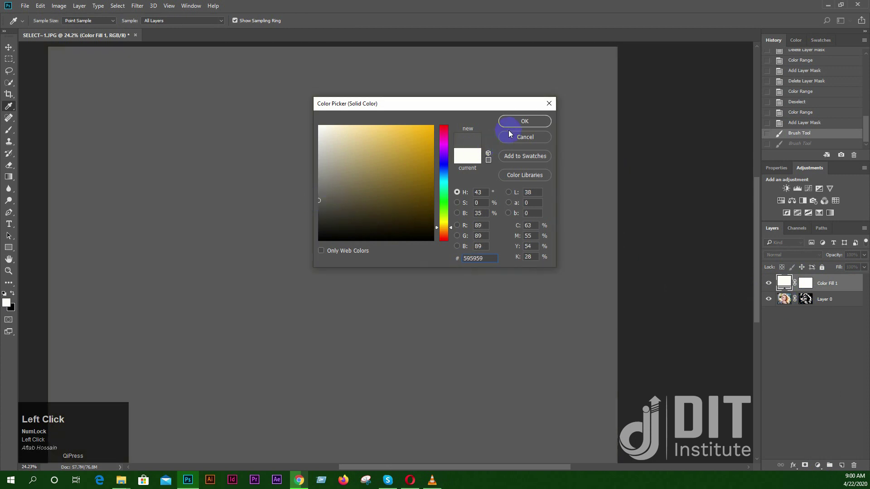
pyautogui.moveTo(320, 198)
pyautogui.mouseDown()
pyautogui.moveTo(321, 159)
pyautogui.moveTo(319, 206)
pyautogui.mouseUp()
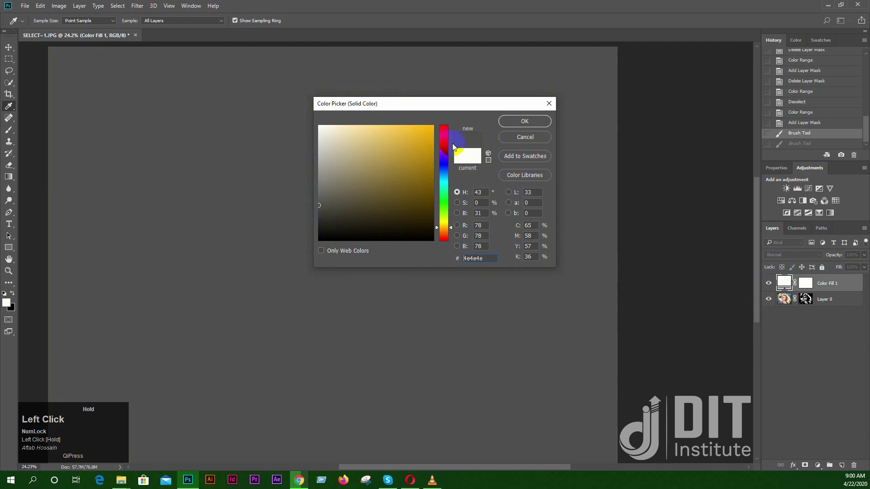
pyautogui.click(539, 121)
pyautogui.moveTo(829, 284); pyautogui.dragTo(830, 323)
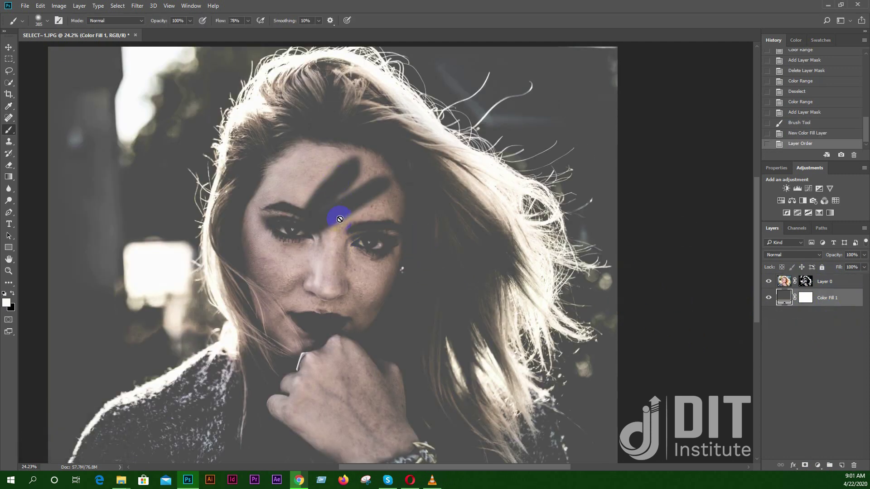
# - Try painting white over the forehead on Layer 0's mask, and undo back to the newly added layer mask
pyautogui.click(806, 281)
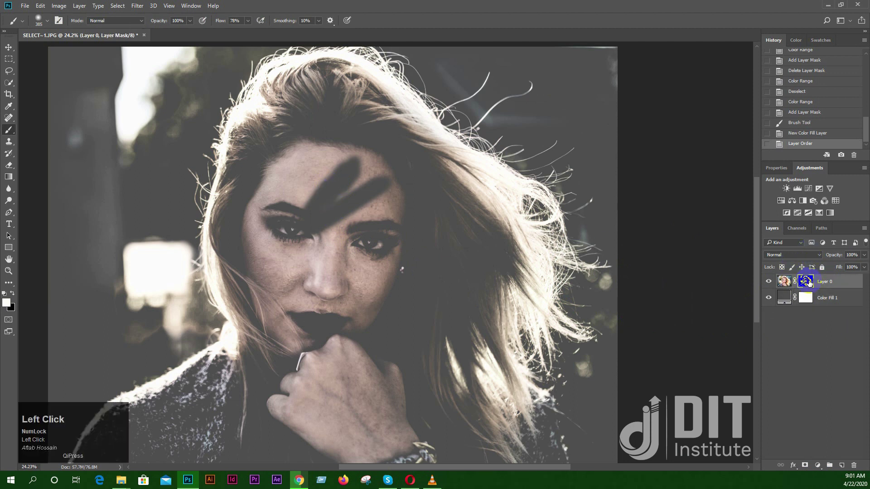
pyautogui.moveTo(311, 207)
pyautogui.mouseDown()
pyautogui.moveTo(321, 180)
pyautogui.moveTo(387, 195)
pyautogui.mouseUp()
pyautogui.hotkey('ctrl', 'alt', 'z')
pyautogui.hotkey('ctrl', 'alt', 'z')
pyautogui.hotkey('ctrl', 'alt', 'z')
pyautogui.hotkey('ctrl', 'alt', 'z')
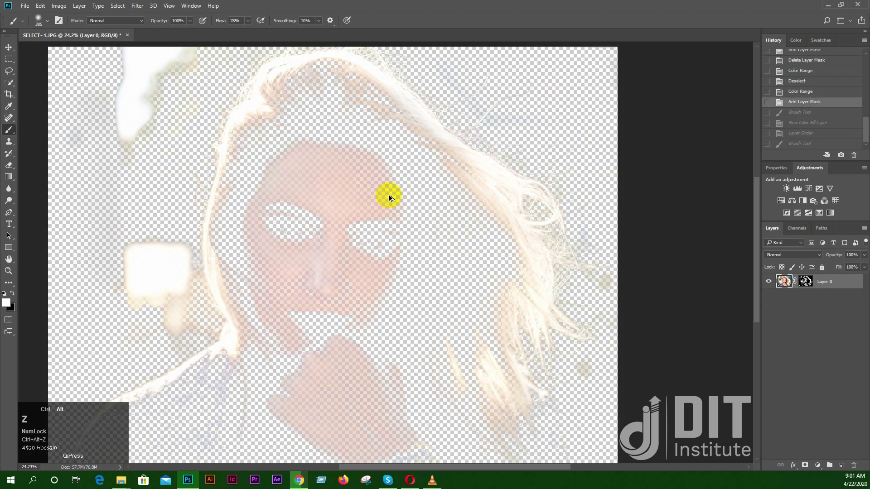
# - Compare the grayscale view of Layer 0's mask with the masked portrait
pyautogui.keyDown('alt'); pyautogui.click(805, 281); pyautogui.keyUp('alt')
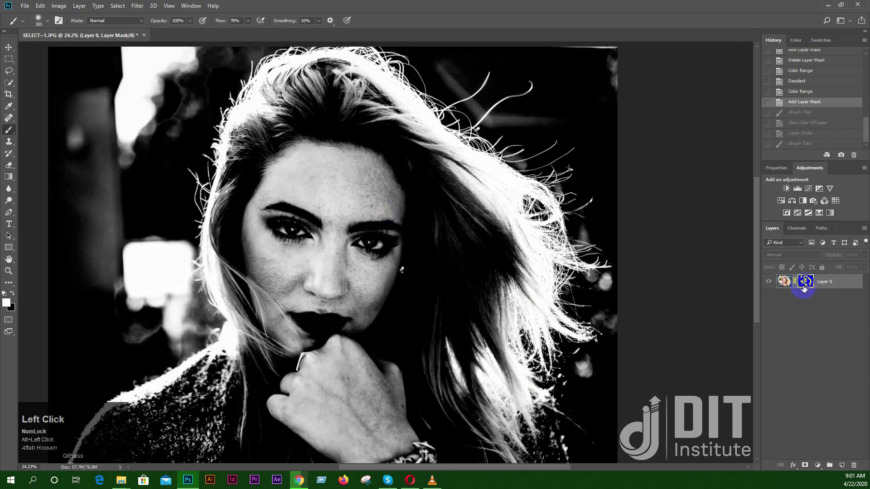
pyautogui.keyDown('alt'); pyautogui.click(806, 284); pyautogui.keyUp('alt')
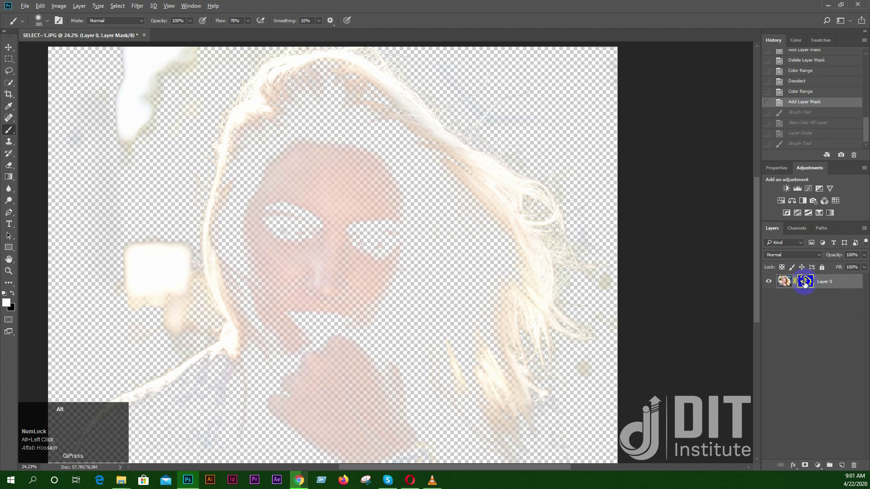
pyautogui.keyDown('alt'); pyautogui.click(805, 284); pyautogui.keyUp('alt')
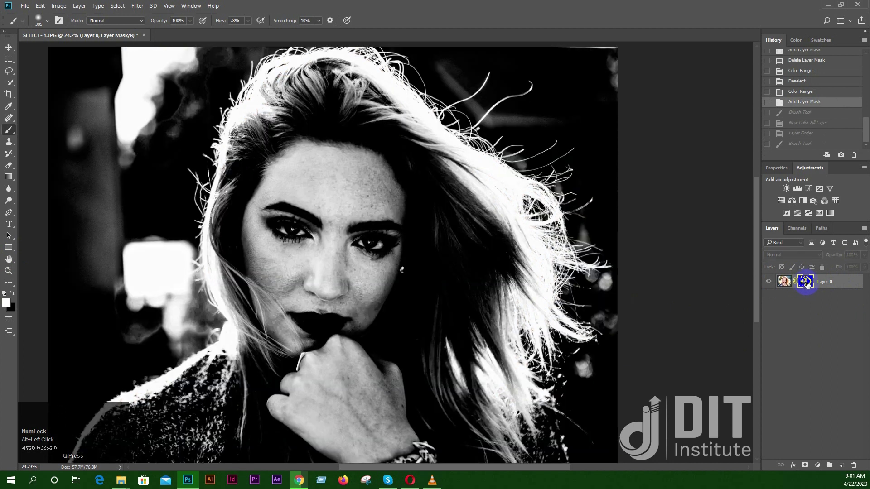
pyautogui.keyDown('alt'); pyautogui.click(806, 284); pyautogui.keyUp('alt')
pyautogui.keyDown('alt'); pyautogui.click(806, 284); pyautogui.keyUp('alt')
# - Add a gray solid color fill layer beneath Layer 0 and select Layer 0's mask for editing
pyautogui.click(818, 465)
pyautogui.click(798, 270)
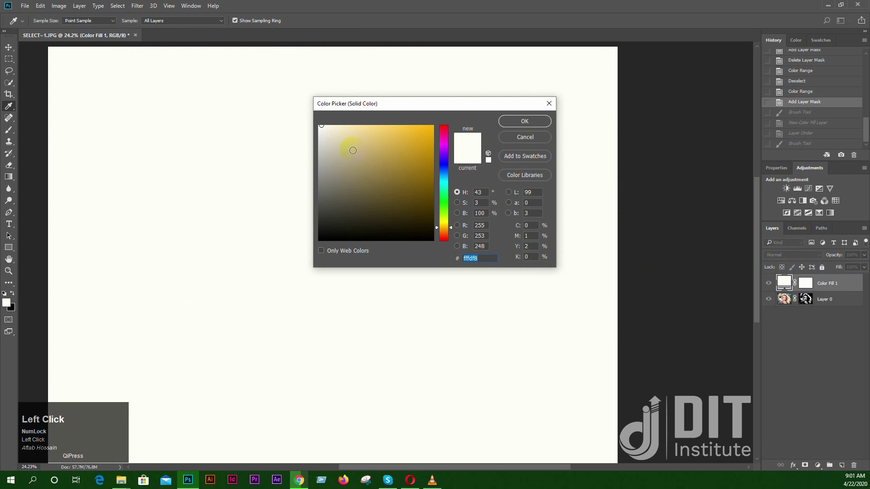
pyautogui.moveTo(349, 146); pyautogui.dragTo(313, 194)
pyautogui.click(521, 123)
pyautogui.moveTo(827, 283)
pyautogui.mouseDown()
pyautogui.moveTo(796, 312)
pyautogui.moveTo(831, 321)
pyautogui.mouseUp()
pyautogui.press('b')
pyautogui.click(710, 304)
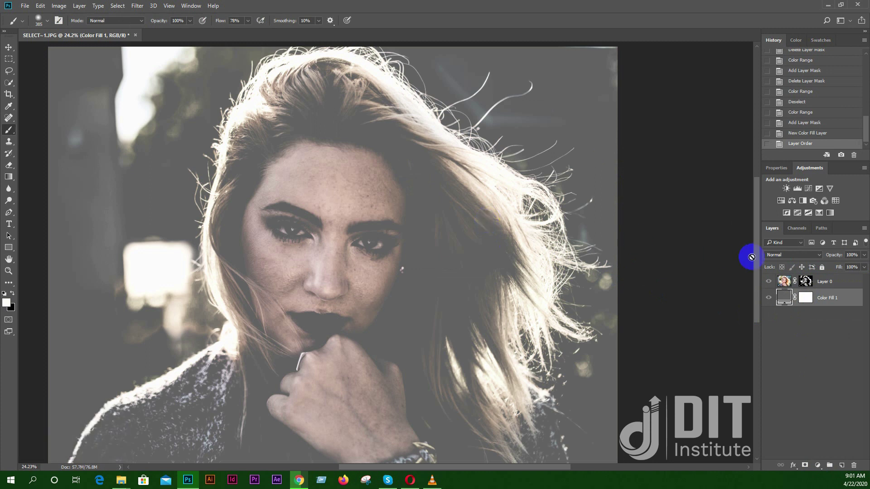
pyautogui.click(806, 281)
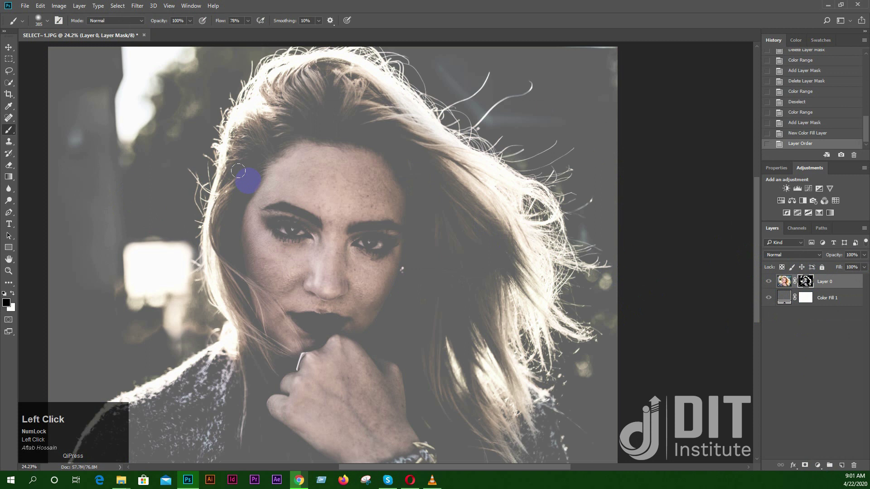
# - Compare Layer 0's grayscale mask with the masked portrait over the gray fill
pyautogui.hotkey('ctrl', 'm')
pyautogui.click(635, 180)
pyautogui.click(807, 282)
pyautogui.keyDown('alt'); pyautogui.click(806, 281); pyautogui.keyUp('alt')
pyautogui.click(371, 186)
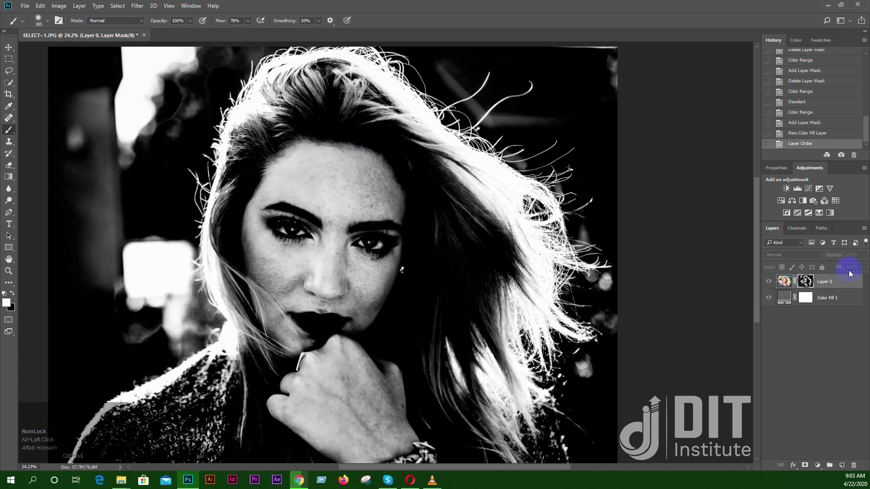
pyautogui.click(809, 285)
pyautogui.keyDown('alt'); pyautogui.click(809, 285); pyautogui.keyUp('alt')
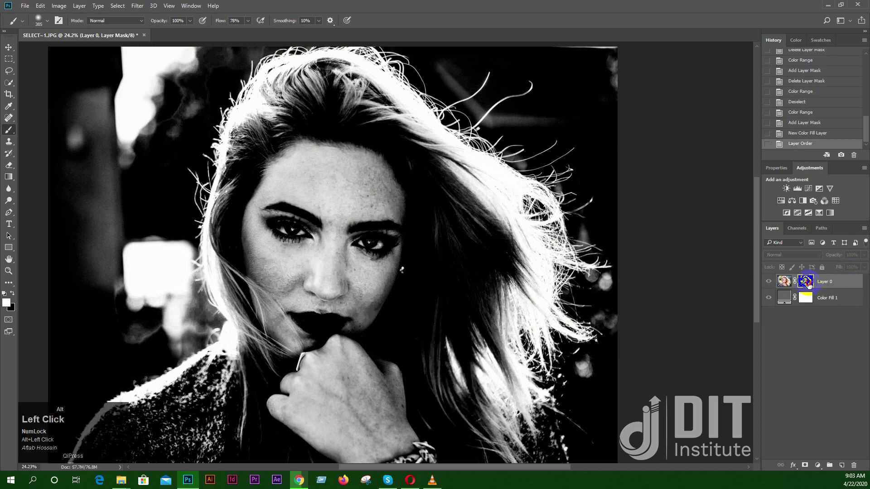
# - Hide the gray fill layer to inspect the mask against transparency, and show the fill again
pyautogui.click(767, 297)
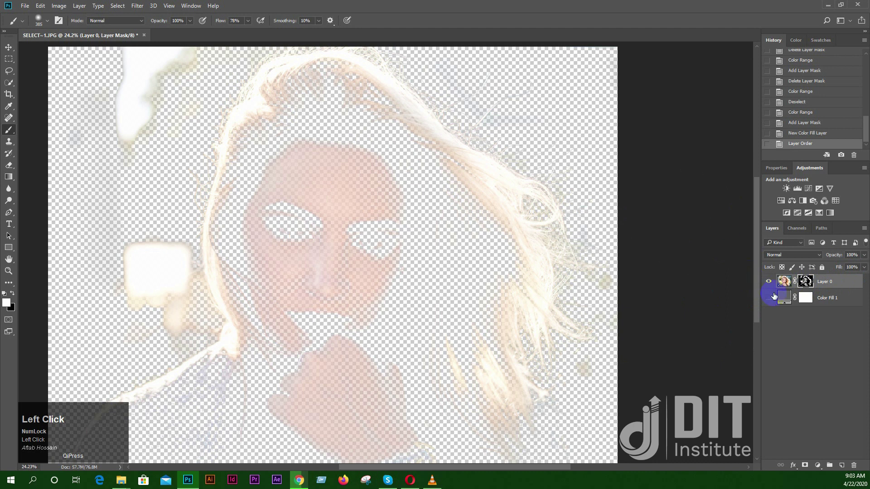
pyautogui.keyDown('alt'); pyautogui.click(808, 284); pyautogui.keyUp('alt')
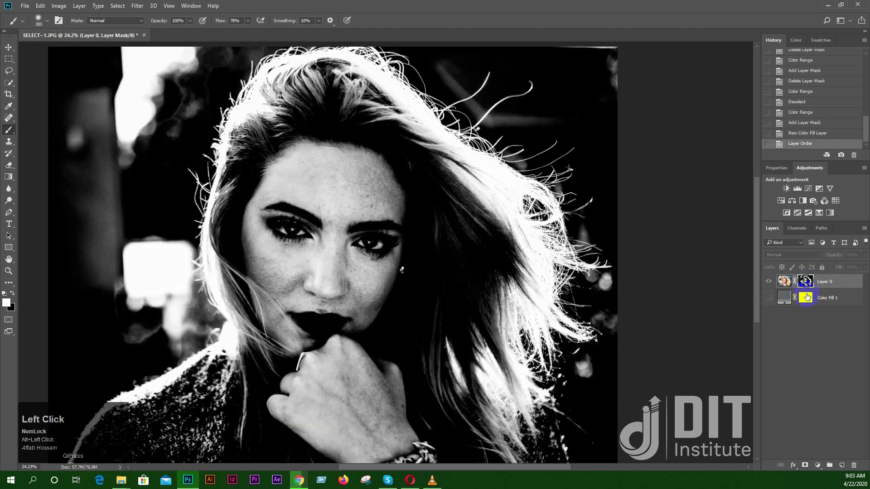
pyautogui.keyDown('alt'); pyautogui.click(805, 281); pyautogui.keyUp('alt')
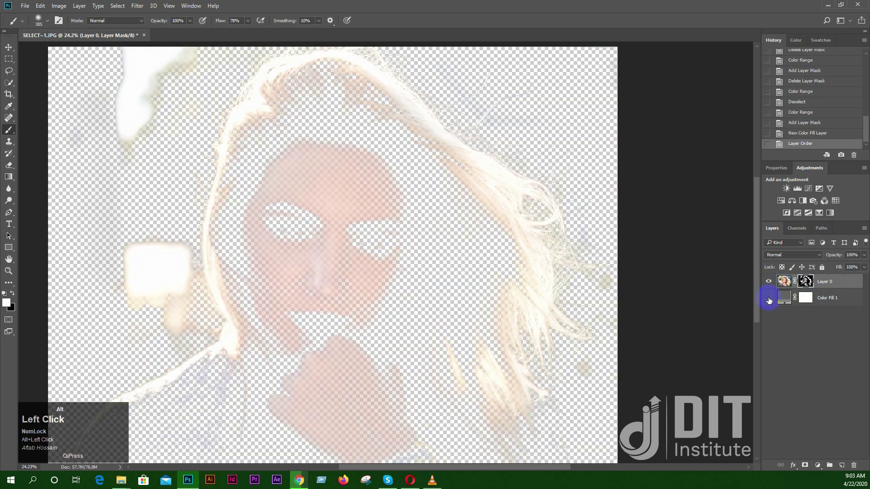
pyautogui.click(768, 297)
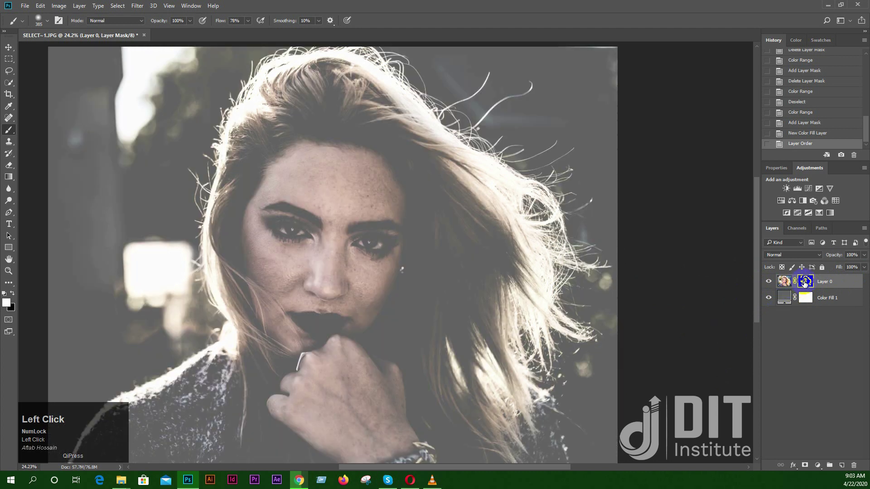
# - Try painting white across the forehead and the adjacent hair on Layer 0's mask, and undo the stroke
pyautogui.keyDown('alt'); pyautogui.click(802, 285); pyautogui.keyUp('alt')
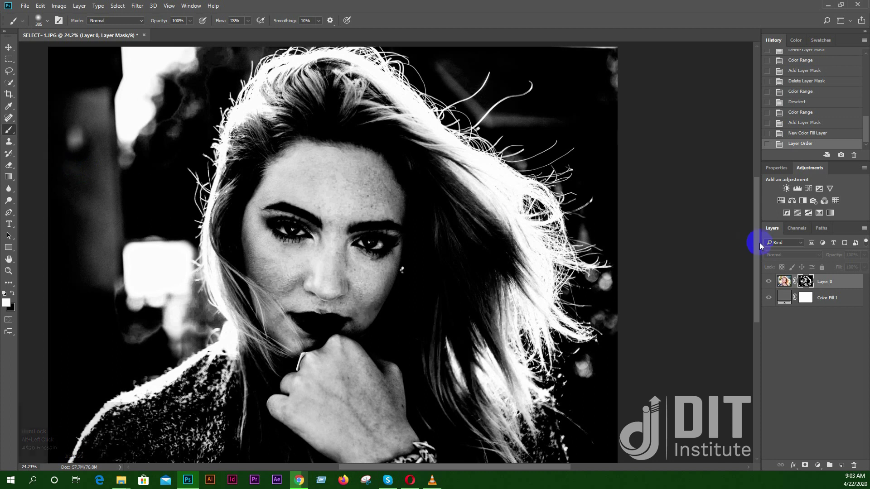
pyautogui.moveTo(302, 181)
pyautogui.mouseDown()
pyautogui.moveTo(296, 152)
pyautogui.moveTo(307, 195)
pyautogui.moveTo(363, 185)
pyautogui.moveTo(369, 131)
pyautogui.moveTo(385, 145)
pyautogui.moveTo(387, 135)
pyautogui.moveTo(476, 223)
pyautogui.moveTo(479, 256)
pyautogui.moveTo(500, 275)
pyautogui.moveTo(497, 224)
pyautogui.moveTo(506, 265)
pyautogui.mouseUp()
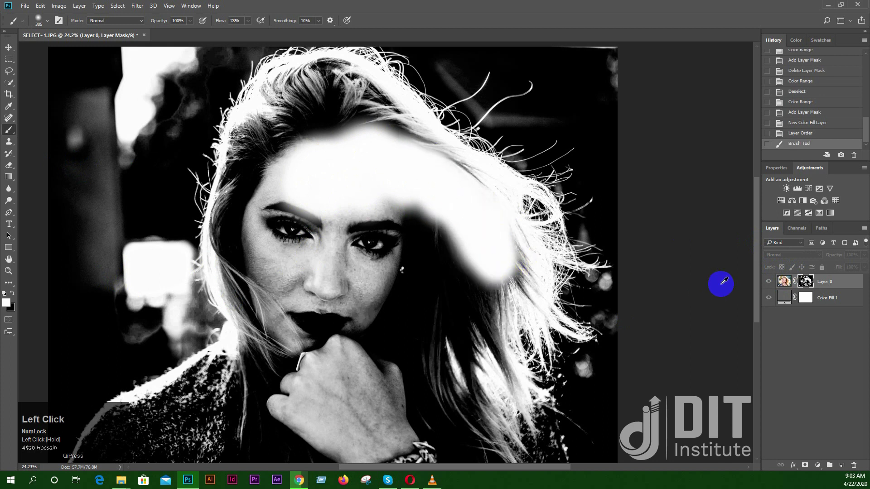
pyautogui.keyDown('alt'); pyautogui.click(804, 284); pyautogui.keyUp('alt')
pyautogui.click(382, 153)
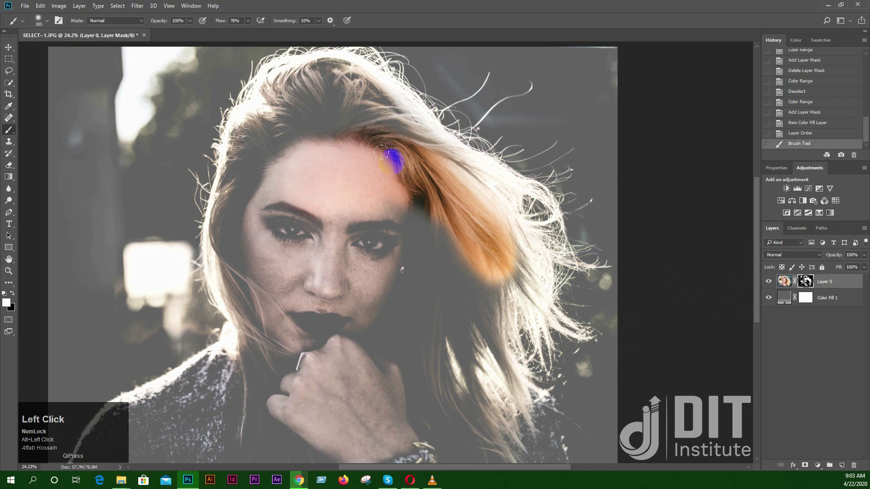
pyautogui.hotkey('ctrl', 'z')
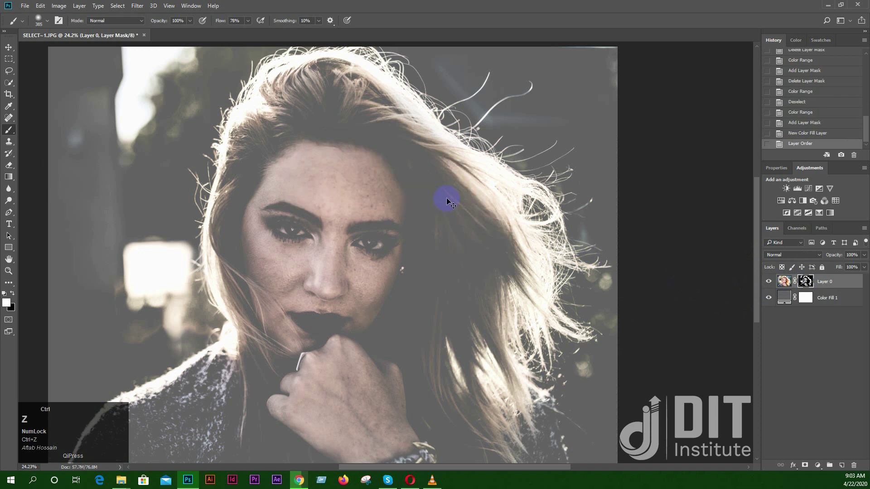
# - Display Layer 0's mask in grayscale and set the brush to 24% hardness and 80% flow
pyautogui.keyDown('alt'); pyautogui.click(805, 282); pyautogui.keyUp('alt')
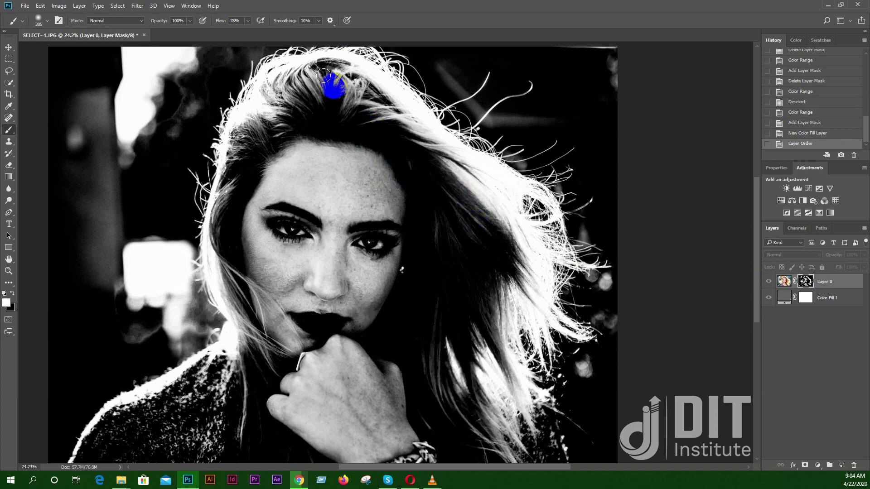
pyautogui.press('space')
pyautogui.moveTo(290, 397); pyautogui.dragTo(334, 267)
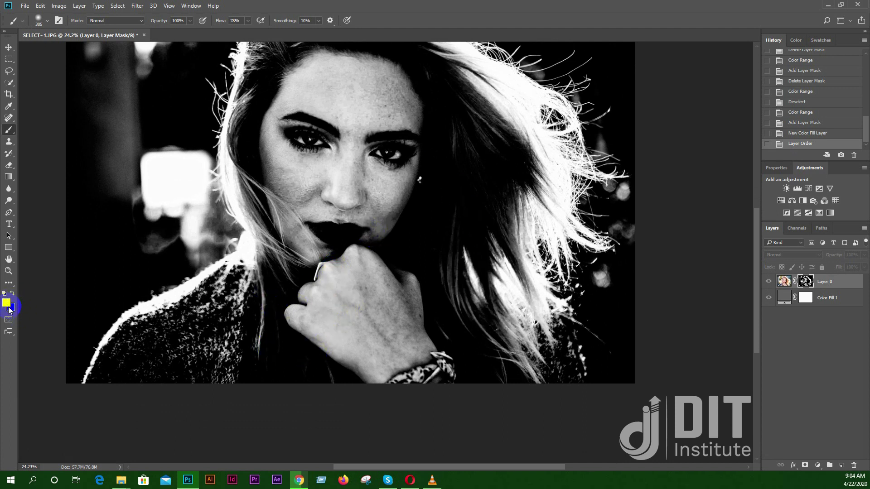
pyautogui.rightClick(394, 231)
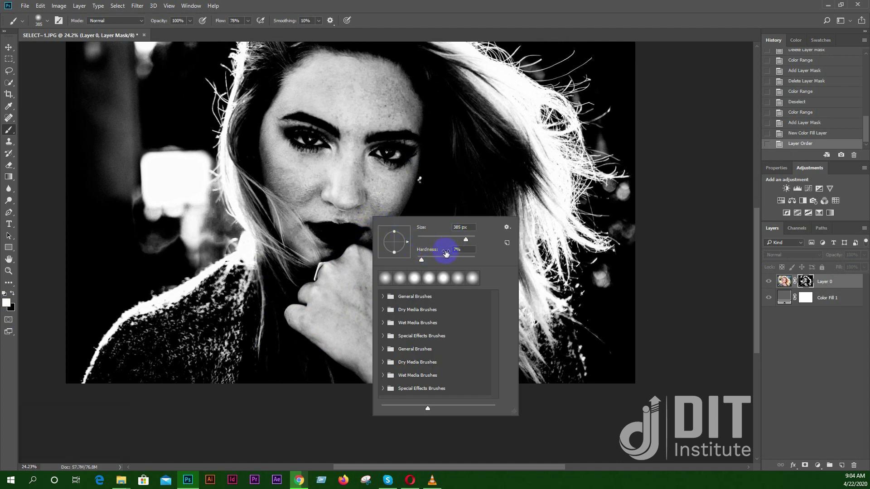
pyautogui.click(432, 259)
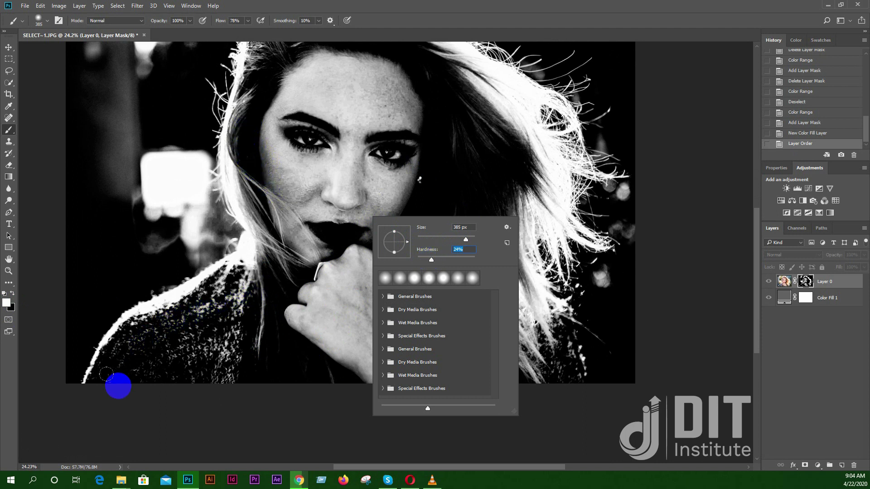
pyautogui.click(125, 408)
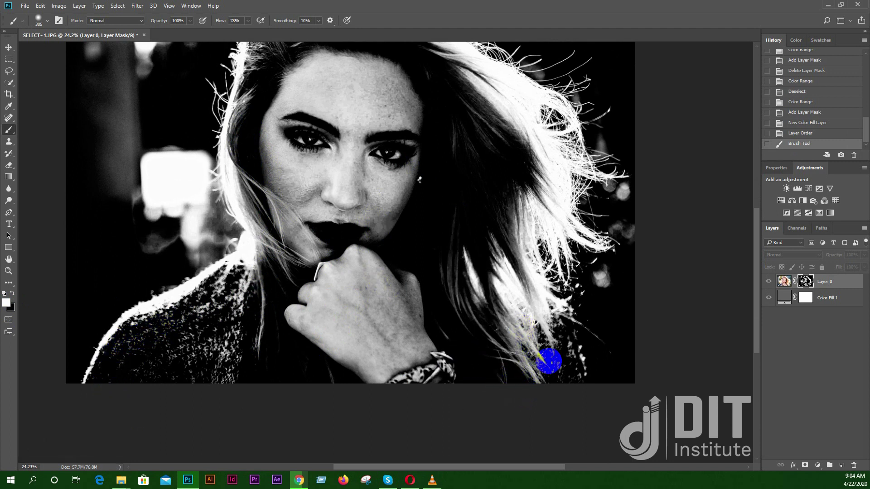
pyautogui.press('space')
pyautogui.moveTo(427, 357); pyautogui.dragTo(203, 48)
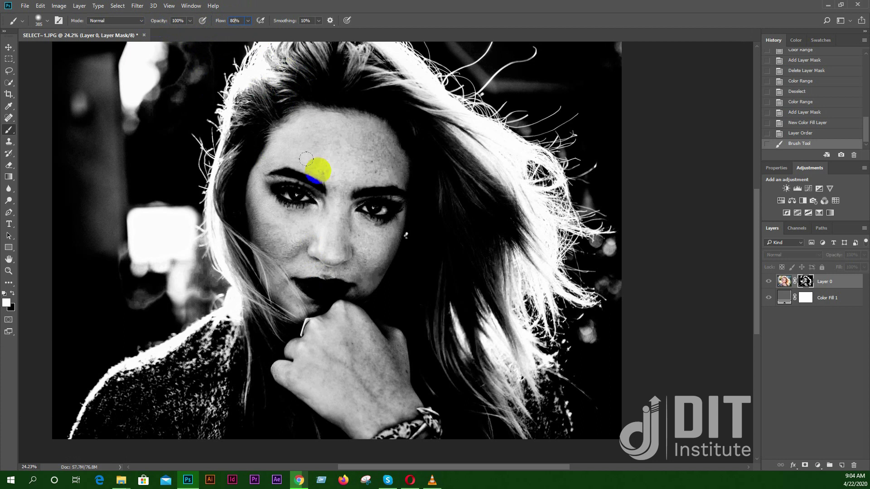
# - Paint white over the sweater's outer lower sleeve on the mask, and reduce the brush size to 130 px
pyautogui.press('space')
pyautogui.moveTo(300, 246); pyautogui.dragTo(325, 141)
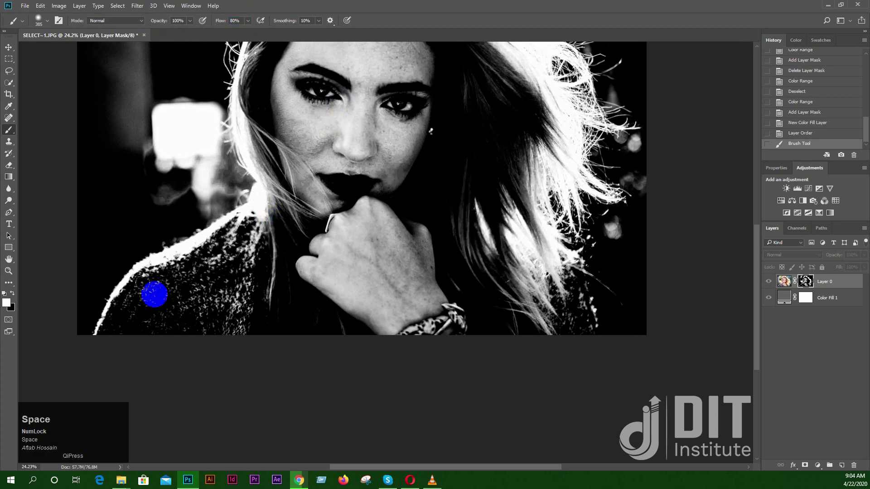
pyautogui.moveTo(119, 336); pyautogui.dragTo(142, 297)
pyautogui.rightClick(243, 287)
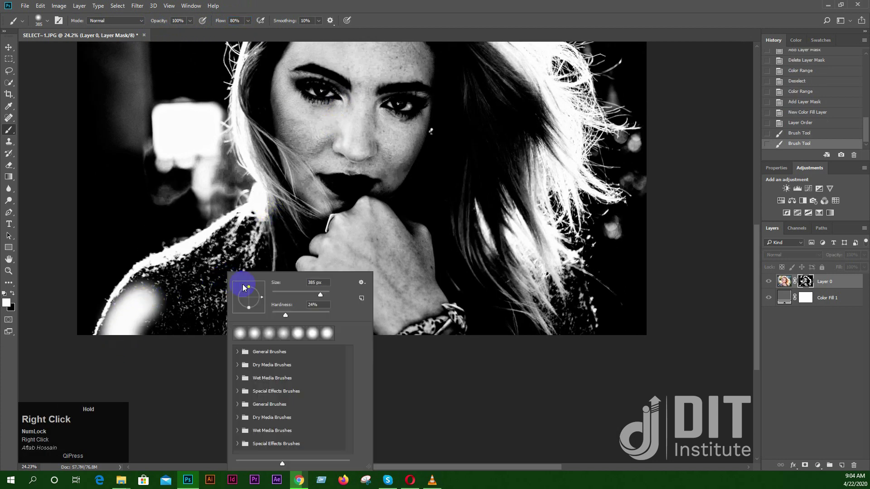
pyautogui.click(282, 218)
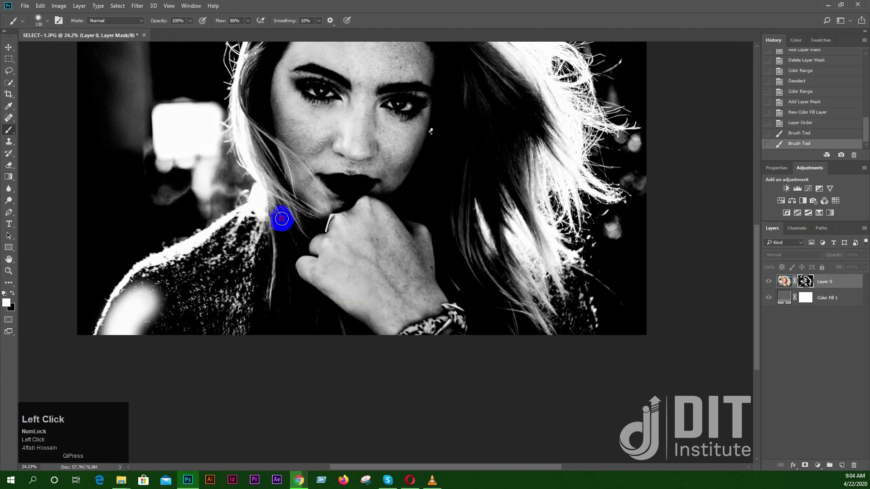
# - Paint white inside the shoulder's edge on the mask, from the lower sleeve up to the neck
pyautogui.hotkey('ctrl', '=')
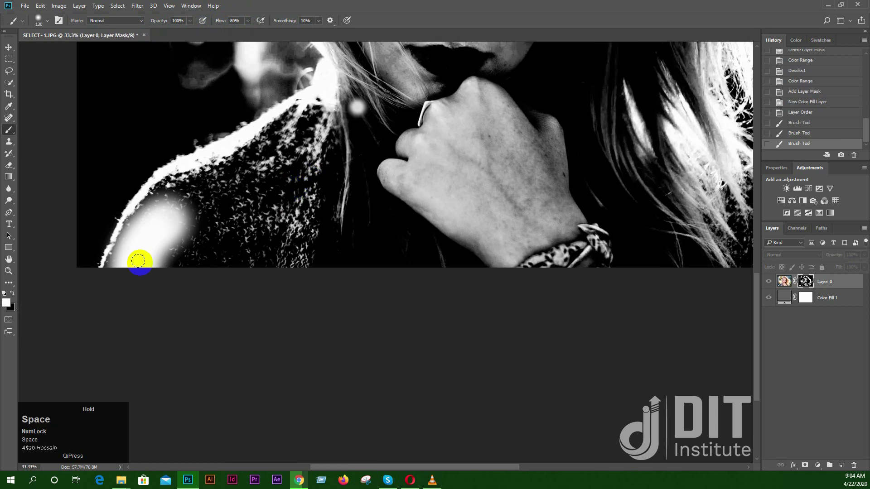
pyautogui.moveTo(164, 206); pyautogui.dragTo(152, 206)
pyautogui.moveTo(177, 180)
pyautogui.mouseDown()
pyautogui.moveTo(252, 141)
pyautogui.moveTo(286, 113)
pyautogui.moveTo(311, 127)
pyautogui.moveTo(244, 182)
pyautogui.moveTo(278, 141)
pyautogui.mouseUp()
pyautogui.moveTo(224, 190)
pyautogui.mouseDown()
pyautogui.moveTo(208, 202)
pyautogui.moveTo(216, 169)
pyautogui.moveTo(173, 194)
pyautogui.moveTo(112, 258)
pyautogui.mouseUp()
pyautogui.moveTo(167, 244)
pyautogui.mouseDown()
pyautogui.moveTo(167, 266)
pyautogui.moveTo(234, 214)
pyautogui.moveTo(267, 224)
pyautogui.moveTo(265, 214)
pyautogui.moveTo(168, 266)
pyautogui.moveTo(161, 233)
pyautogui.mouseUp()
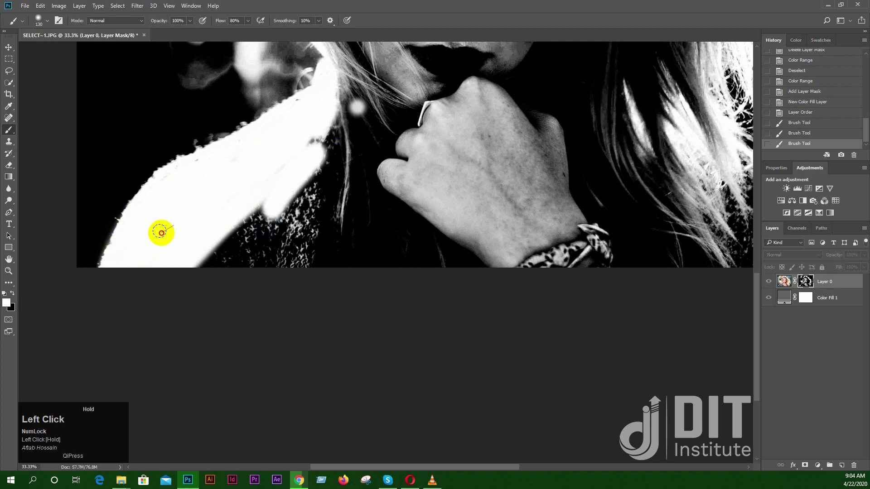
pyautogui.moveTo(193, 168)
pyautogui.mouseDown()
pyautogui.moveTo(307, 178)
pyautogui.moveTo(223, 244)
pyautogui.moveTo(213, 266)
pyautogui.mouseUp()
# - Enlarge the brush to 228 px and paint white over the remaining sweater, the hand and the chin area on the mask
pyautogui.rightClick(358, 191)
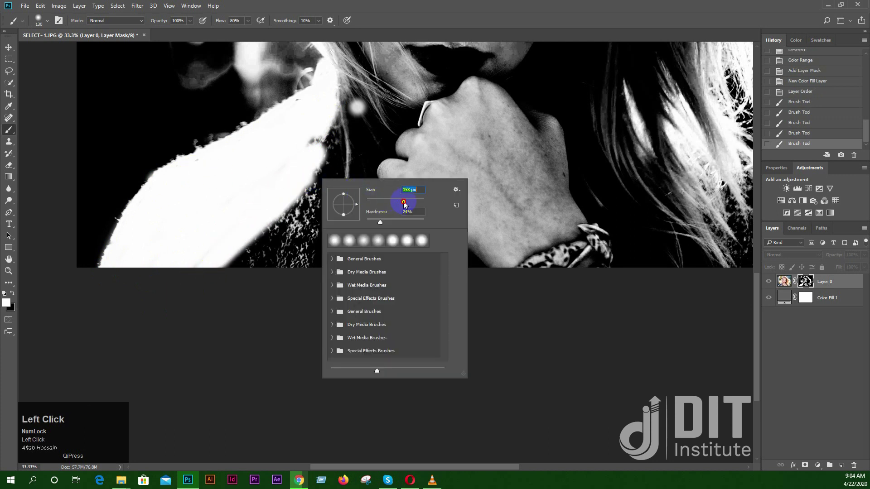
pyautogui.moveTo(404, 204); pyautogui.dragTo(411, 202)
pyautogui.moveTo(346, 171)
pyautogui.mouseDown()
pyautogui.moveTo(356, 191)
pyautogui.moveTo(275, 239)
pyautogui.moveTo(217, 259)
pyautogui.moveTo(213, 280)
pyautogui.moveTo(213, 258)
pyautogui.moveTo(285, 224)
pyautogui.moveTo(320, 140)
pyautogui.moveTo(156, 243)
pyautogui.moveTo(338, 242)
pyautogui.moveTo(393, 217)
pyautogui.moveTo(239, 271)
pyautogui.moveTo(235, 310)
pyautogui.moveTo(295, 285)
pyautogui.moveTo(286, 185)
pyautogui.moveTo(229, 168)
pyautogui.moveTo(443, 249)
pyautogui.moveTo(440, 289)
pyautogui.moveTo(501, 319)
pyautogui.moveTo(486, 289)
pyautogui.moveTo(545, 291)
pyautogui.moveTo(603, 314)
pyautogui.moveTo(595, 279)
pyautogui.moveTo(573, 253)
pyautogui.moveTo(578, 294)
pyautogui.moveTo(556, 284)
pyautogui.moveTo(518, 325)
pyautogui.moveTo(442, 324)
pyautogui.moveTo(467, 308)
pyautogui.moveTo(308, 291)
pyautogui.moveTo(218, 265)
pyautogui.moveTo(173, 290)
pyautogui.moveTo(271, 311)
pyautogui.moveTo(368, 314)
pyautogui.moveTo(436, 285)
pyautogui.moveTo(406, 207)
pyautogui.moveTo(334, 176)
pyautogui.moveTo(226, 156)
pyautogui.moveTo(180, 287)
pyautogui.moveTo(334, 263)
pyautogui.mouseUp()
pyautogui.scroll(5, 316, 363)
pyautogui.moveTo(206, 312)
pyautogui.mouseDown()
pyautogui.moveTo(205, 225)
pyautogui.moveTo(159, 342)
pyautogui.moveTo(176, 258)
pyautogui.moveTo(161, 141)
pyautogui.moveTo(153, 148)
pyautogui.moveTo(152, 194)
pyautogui.moveTo(170, 237)
pyautogui.moveTo(163, 330)
pyautogui.moveTo(305, 254)
pyautogui.mouseUp()
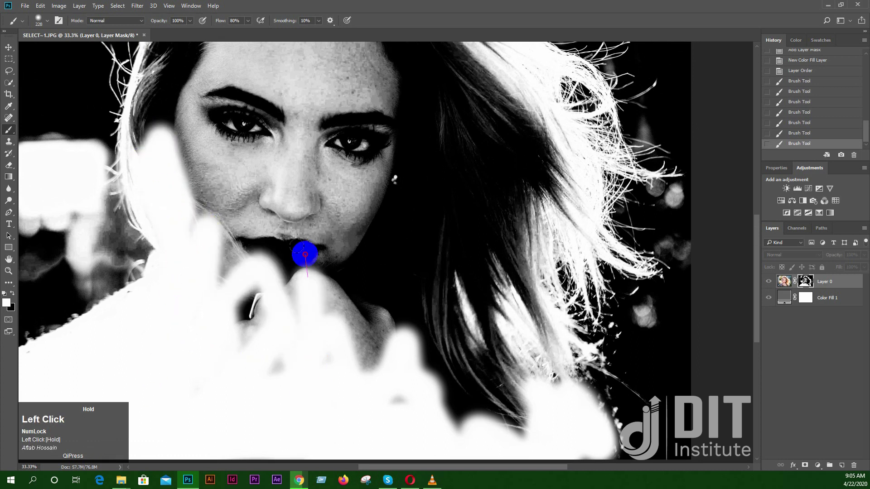
# - Enlarge the brush to 432 px and paint white over the lower face, the hand and the lower hair on the mask
pyautogui.rightClick(305, 255)
pyautogui.moveTo(392, 244); pyautogui.dragTo(409, 245)
pyautogui.moveTo(301, 146)
pyautogui.mouseDown()
pyautogui.moveTo(262, 284)
pyautogui.moveTo(232, 203)
pyautogui.moveTo(220, 223)
pyautogui.moveTo(224, 261)
pyautogui.moveTo(257, 289)
pyautogui.moveTo(366, 217)
pyautogui.moveTo(421, 215)
pyautogui.moveTo(449, 345)
pyautogui.moveTo(492, 429)
pyautogui.moveTo(439, 296)
pyautogui.moveTo(530, 355)
pyautogui.mouseUp()
pyautogui.press('space')
pyautogui.moveTo(474, 329)
pyautogui.mouseDown()
pyautogui.moveTo(322, 295)
pyautogui.moveTo(508, 363)
pyautogui.mouseUp()
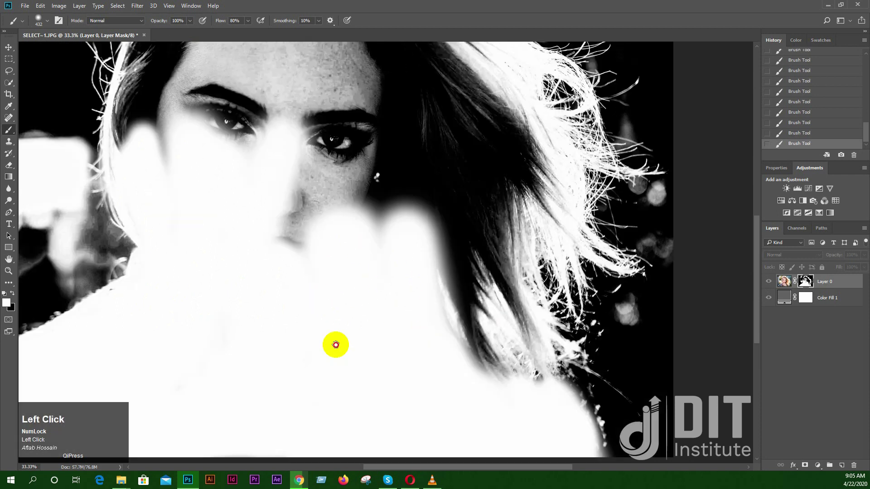
# - Reduce the brush to 165 px and paint white inside the hair's outline over the crown and flowing hair on the mask
pyautogui.scroll(5, 312, 323)
pyautogui.moveTo(300, 359)
pyautogui.mouseDown()
pyautogui.moveTo(225, 157)
pyautogui.moveTo(175, 248)
pyautogui.moveTo(190, 181)
pyautogui.mouseUp()
pyautogui.rightClick(275, 188)
pyautogui.moveTo(226, 118)
pyautogui.mouseDown()
pyautogui.moveTo(202, 140)
pyautogui.moveTo(186, 97)
pyautogui.moveTo(217, 68)
pyautogui.mouseUp()
pyautogui.press('space')
pyautogui.moveTo(207, 129)
pyautogui.mouseDown()
pyautogui.moveTo(138, 215)
pyautogui.moveTo(175, 171)
pyautogui.moveTo(238, 147)
pyautogui.moveTo(324, 224)
pyautogui.moveTo(247, 157)
pyautogui.moveTo(181, 196)
pyautogui.moveTo(231, 173)
pyautogui.moveTo(173, 188)
pyautogui.moveTo(200, 210)
pyautogui.moveTo(175, 224)
pyautogui.moveTo(199, 238)
pyautogui.mouseUp()
pyautogui.moveTo(280, 211)
pyautogui.mouseDown()
pyautogui.moveTo(256, 197)
pyautogui.moveTo(260, 165)
pyautogui.moveTo(390, 319)
pyautogui.moveTo(402, 287)
pyautogui.moveTo(310, 212)
pyautogui.moveTo(416, 334)
pyautogui.moveTo(459, 335)
pyautogui.moveTo(425, 313)
pyautogui.moveTo(465, 371)
pyautogui.moveTo(466, 335)
pyautogui.moveTo(357, 259)
pyautogui.moveTo(404, 316)
pyautogui.moveTo(433, 382)
pyautogui.mouseUp()
pyautogui.moveTo(433, 382)
pyautogui.mouseDown()
pyautogui.moveTo(387, 235)
pyautogui.moveTo(391, 208)
pyautogui.moveTo(429, 269)
pyautogui.moveTo(429, 246)
pyautogui.moveTo(444, 272)
pyautogui.moveTo(420, 289)
pyautogui.moveTo(455, 290)
pyautogui.moveTo(455, 299)
pyautogui.moveTo(438, 261)
pyautogui.moveTo(328, 164)
pyautogui.moveTo(366, 253)
pyautogui.moveTo(433, 253)
pyautogui.moveTo(416, 252)
pyautogui.moveTo(355, 147)
pyautogui.moveTo(398, 205)
pyautogui.moveTo(398, 233)
pyautogui.moveTo(306, 156)
pyautogui.moveTo(277, 145)
pyautogui.moveTo(249, 158)
pyautogui.moveTo(327, 247)
pyautogui.moveTo(289, 198)
pyautogui.moveTo(299, 175)
pyautogui.moveTo(286, 146)
pyautogui.moveTo(366, 198)
pyautogui.moveTo(306, 141)
pyautogui.moveTo(416, 246)
pyautogui.moveTo(355, 170)
pyautogui.moveTo(430, 262)
pyautogui.moveTo(491, 364)
pyautogui.moveTo(507, 335)
pyautogui.moveTo(489, 374)
pyautogui.moveTo(477, 265)
pyautogui.moveTo(469, 366)
pyautogui.moveTo(461, 301)
pyautogui.moveTo(440, 331)
pyautogui.moveTo(470, 431)
pyautogui.moveTo(492, 444)
pyautogui.moveTo(431, 315)
pyautogui.moveTo(429, 361)
pyautogui.moveTo(443, 282)
pyautogui.moveTo(451, 292)
pyautogui.moveTo(429, 263)
pyautogui.mouseUp()
# - Paint white over the remaining face, forehead and inner hair on the mask, adjusting the brush to 193 px
pyautogui.rightClick(429, 263)
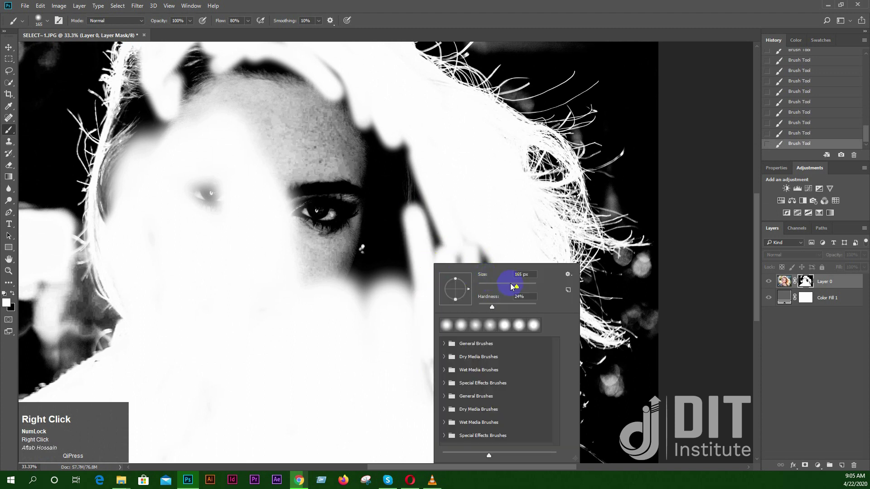
pyautogui.moveTo(361, 210)
pyautogui.mouseDown()
pyautogui.moveTo(241, 129)
pyautogui.moveTo(312, 180)
pyautogui.moveTo(405, 293)
pyautogui.moveTo(382, 242)
pyautogui.moveTo(359, 314)
pyautogui.moveTo(346, 248)
pyautogui.moveTo(308, 203)
pyautogui.mouseUp()
pyautogui.rightClick(406, 240)
pyautogui.moveTo(248, 148)
pyautogui.mouseDown()
pyautogui.moveTo(216, 201)
pyautogui.moveTo(204, 186)
pyautogui.moveTo(191, 228)
pyautogui.moveTo(172, 222)
pyautogui.moveTo(166, 180)
pyautogui.moveTo(167, 235)
pyautogui.moveTo(142, 307)
pyautogui.moveTo(150, 244)
pyautogui.moveTo(154, 278)
pyautogui.moveTo(166, 231)
pyautogui.moveTo(184, 272)
pyautogui.moveTo(197, 243)
pyautogui.moveTo(232, 224)
pyautogui.moveTo(277, 149)
pyautogui.moveTo(323, 153)
pyautogui.moveTo(225, 154)
pyautogui.moveTo(381, 279)
pyautogui.moveTo(412, 299)
pyautogui.moveTo(445, 301)
pyautogui.moveTo(450, 328)
pyautogui.moveTo(385, 166)
pyautogui.mouseUp()
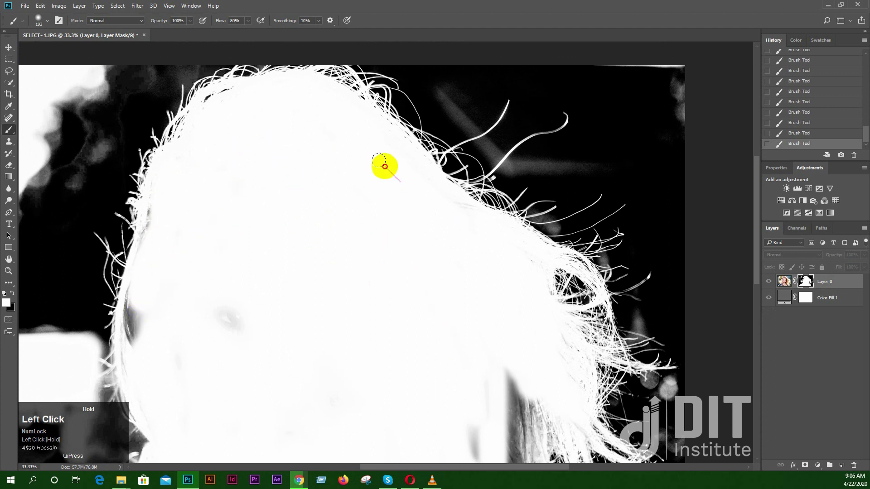
pyautogui.moveTo(467, 231)
pyautogui.mouseDown()
pyautogui.moveTo(332, 248)
pyautogui.moveTo(238, 242)
pyautogui.moveTo(247, 332)
pyautogui.moveTo(203, 196)
pyautogui.moveTo(232, 137)
pyautogui.moveTo(222, 202)
pyautogui.moveTo(289, 161)
pyautogui.moveTo(321, 158)
pyautogui.moveTo(318, 128)
pyautogui.moveTo(164, 260)
pyautogui.moveTo(162, 203)
pyautogui.moveTo(153, 254)
pyautogui.moveTo(168, 170)
pyautogui.moveTo(184, 260)
pyautogui.moveTo(206, 217)
pyautogui.moveTo(185, 286)
pyautogui.moveTo(176, 254)
pyautogui.moveTo(173, 291)
pyautogui.mouseUp()
# - Paint white over the leftover gray patches in the face and the hair beside it on the mask
pyautogui.press('space')
pyautogui.moveTo(180, 262)
pyautogui.mouseDown()
pyautogui.moveTo(185, 313)
pyautogui.moveTo(213, 315)
pyautogui.moveTo(225, 348)
pyautogui.moveTo(353, 416)
pyautogui.moveTo(356, 303)
pyautogui.mouseUp()
pyautogui.moveTo(446, 378)
pyautogui.mouseDown()
pyautogui.moveTo(452, 386)
pyautogui.moveTo(411, 196)
pyautogui.moveTo(461, 186)
pyautogui.moveTo(480, 206)
pyautogui.moveTo(438, 221)
pyautogui.moveTo(423, 288)
pyautogui.mouseUp()
pyautogui.moveTo(407, 256)
pyautogui.mouseDown()
pyautogui.moveTo(355, 230)
pyautogui.moveTo(144, 410)
pyautogui.moveTo(296, 179)
pyautogui.mouseUp()
# - Paint white over the dark gap in the lower flowing hair on the mask, keeping inside the loose strands
pyautogui.press('space')
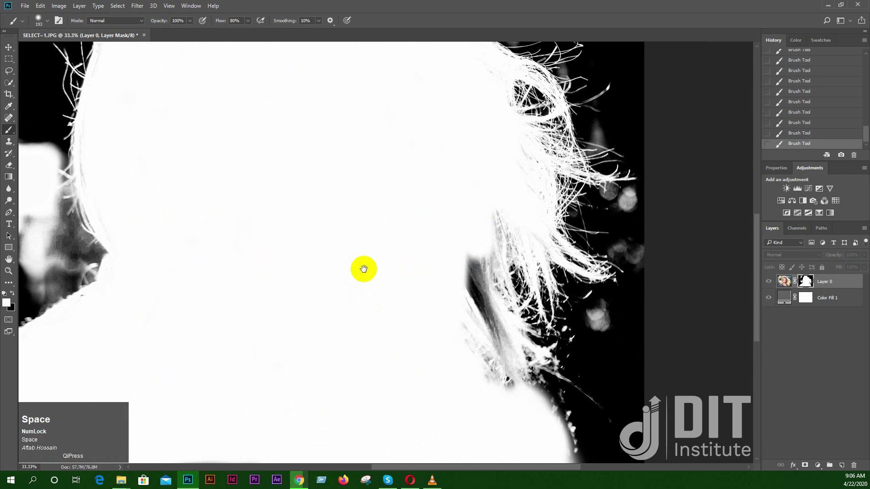
pyautogui.moveTo(363, 268); pyautogui.dragTo(377, 191)
pyautogui.moveTo(468, 281)
pyautogui.mouseDown()
pyautogui.moveTo(518, 337)
pyautogui.moveTo(460, 249)
pyautogui.moveTo(490, 297)
pyautogui.moveTo(445, 326)
pyautogui.mouseUp()
pyautogui.press('space')
pyautogui.moveTo(412, 289); pyautogui.dragTo(407, 348)
pyautogui.moveTo(467, 245)
pyautogui.mouseDown()
pyautogui.moveTo(491, 270)
pyautogui.moveTo(472, 187)
pyautogui.moveTo(460, 355)
pyautogui.mouseUp()
pyautogui.press('space')
pyautogui.moveTo(379, 241); pyautogui.dragTo(383, 193)
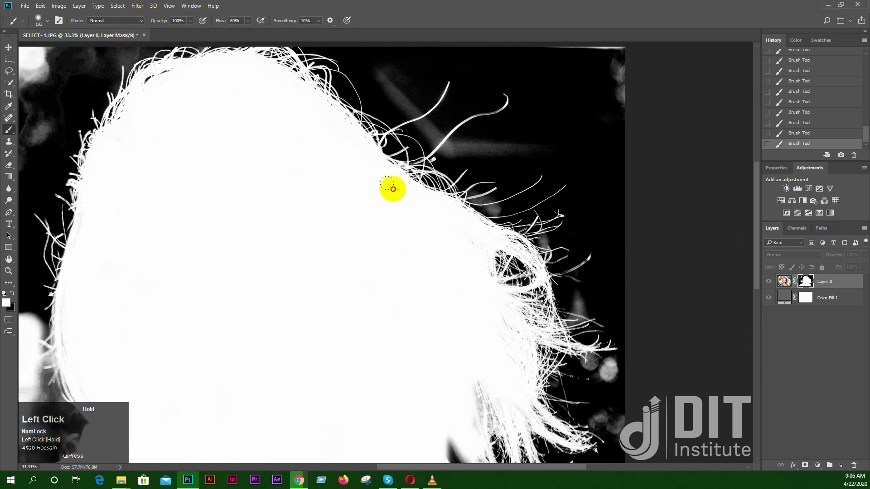
# - Check the restored face and hair over the gray fill against the painted grayscale mask
pyautogui.hotkey('ctrl', 'm')
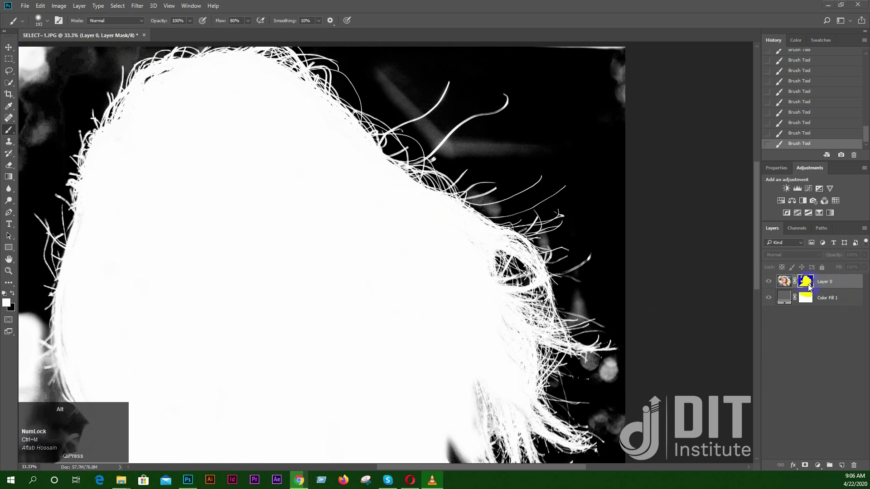
pyautogui.keyDown('alt'); pyautogui.click(806, 282); pyautogui.keyUp('alt')
pyautogui.press('space')
pyautogui.moveTo(576, 295); pyautogui.dragTo(378, 200)
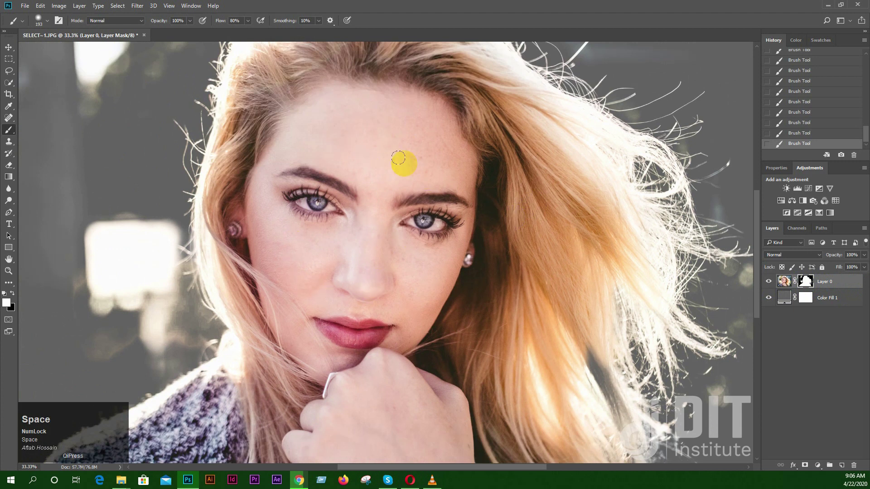
pyautogui.keyDown('alt'); pyautogui.click(806, 281); pyautogui.keyUp('alt')
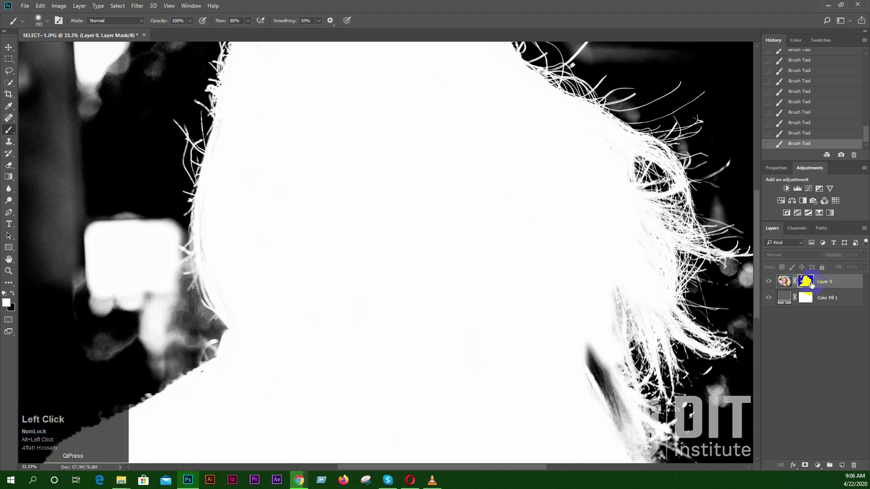
pyautogui.keyDown('alt'); pyautogui.click(805, 283); pyautogui.keyUp('alt')
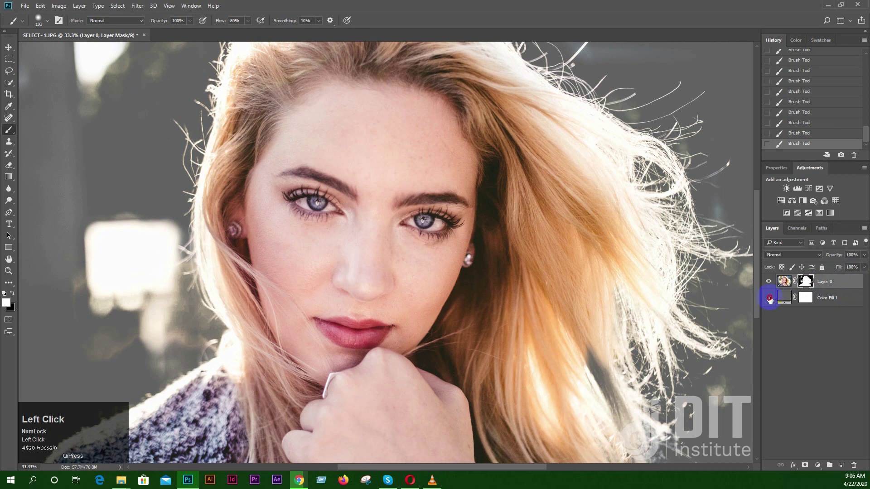
# - Check the cutout over transparency by hiding the Color Fill 1 layer and showing it again
pyautogui.click(769, 298)
pyautogui.hotkey('ctrl', '-')
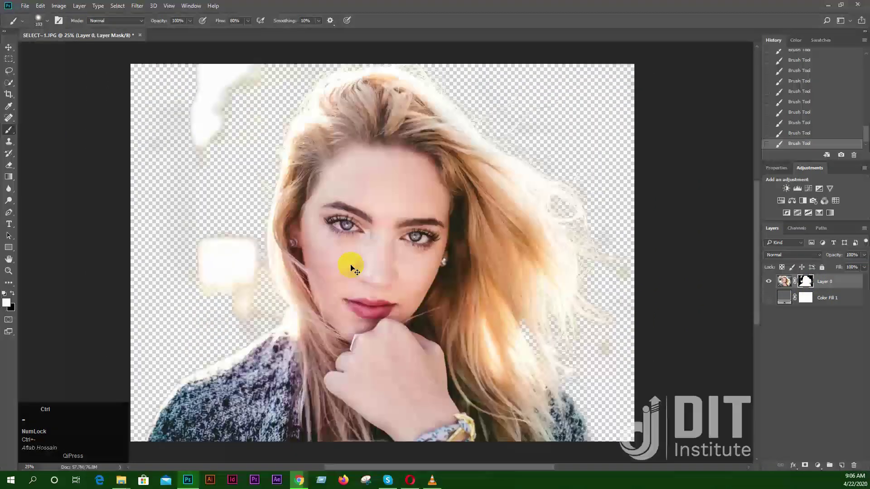
pyautogui.hotkey('ctrl', '-')
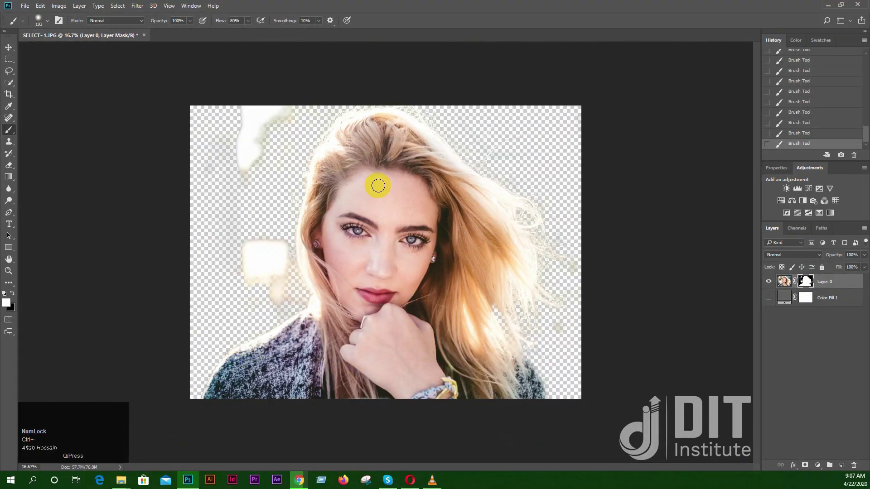
pyautogui.click(769, 297)
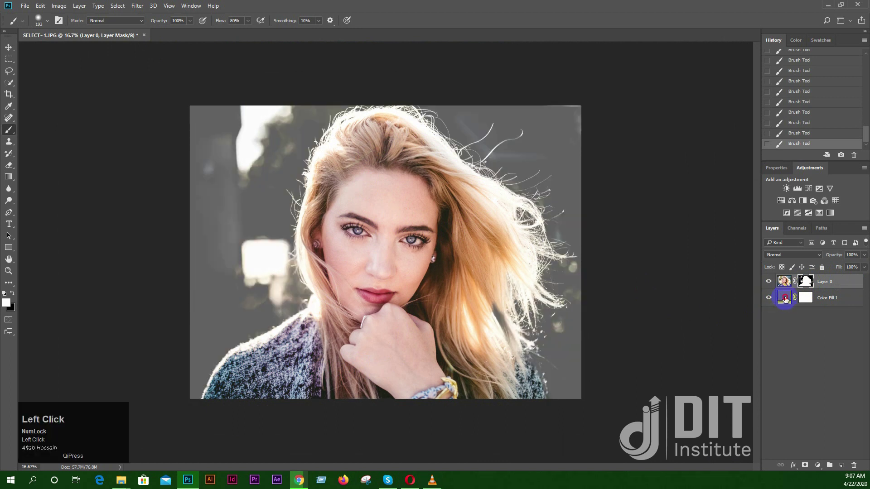
# - Change the Color Fill 1 layer's color to a bright red to test the cutout edges
pyautogui.doubleClick(784, 297)
pyautogui.click(410, 136)
pyautogui.click(524, 121)
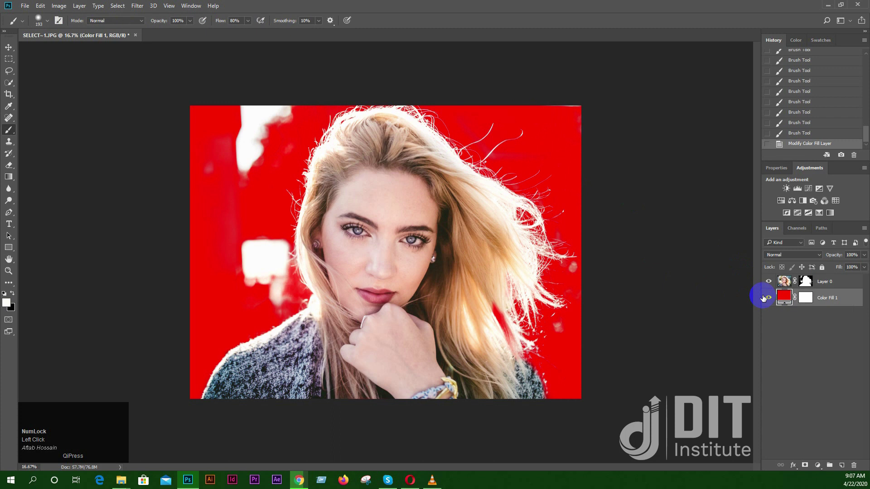
# - Set the Color Fill 1 layer's color to dark gray 4b4b4b
pyautogui.doubleClick(784, 297)
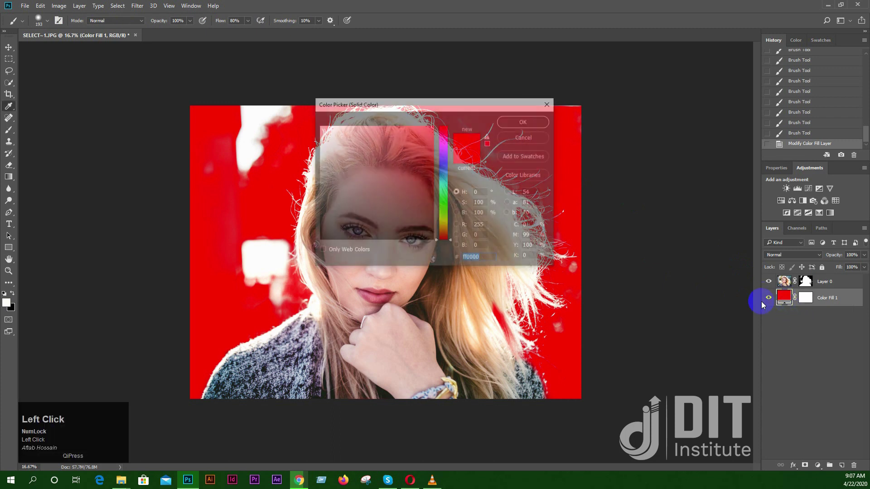
pyautogui.click(307, 207)
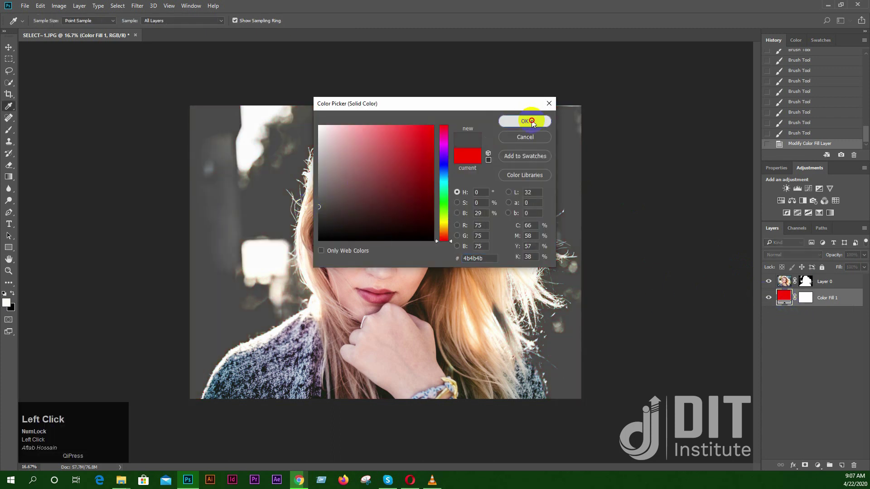
pyautogui.click(526, 121)
# - Show Layer 0's mask on its own and paint white over the dark gap in the lower flowing hair
pyautogui.keyDown('alt'); pyautogui.click(806, 281); pyautogui.keyUp('alt')
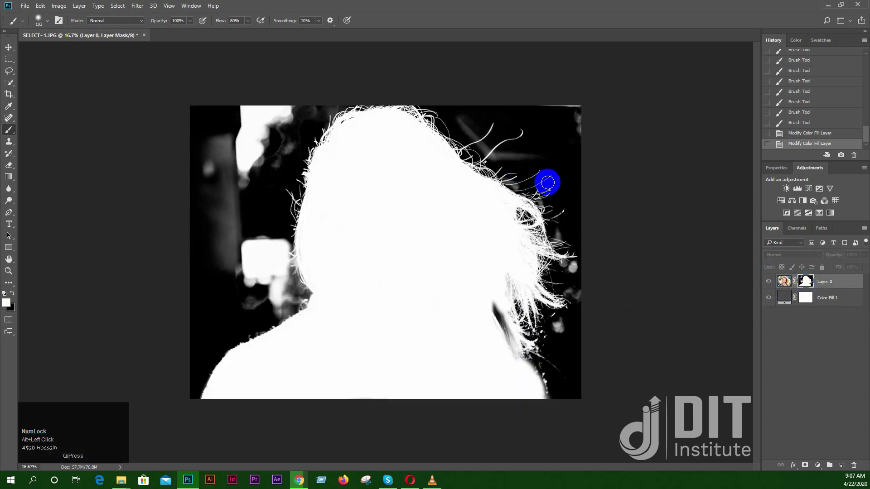
pyautogui.moveTo(493, 305)
pyautogui.mouseDown()
pyautogui.moveTo(507, 348)
pyautogui.moveTo(475, 379)
pyautogui.mouseUp()
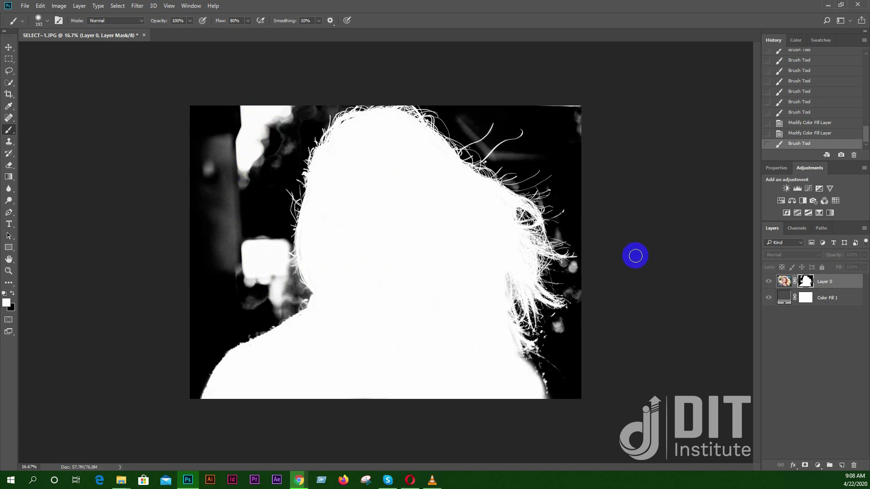
# - Paint black over the bright background patches on both sides of the woman on the mask, using a 228 px brush and avoiding the hair
pyautogui.click(12, 294)
pyautogui.moveTo(244, 259)
pyautogui.mouseDown()
pyautogui.moveTo(253, 239)
pyautogui.moveTo(223, 131)
pyautogui.moveTo(235, 127)
pyautogui.moveTo(212, 187)
pyautogui.moveTo(214, 166)
pyautogui.mouseUp()
pyautogui.rightClick(213, 165)
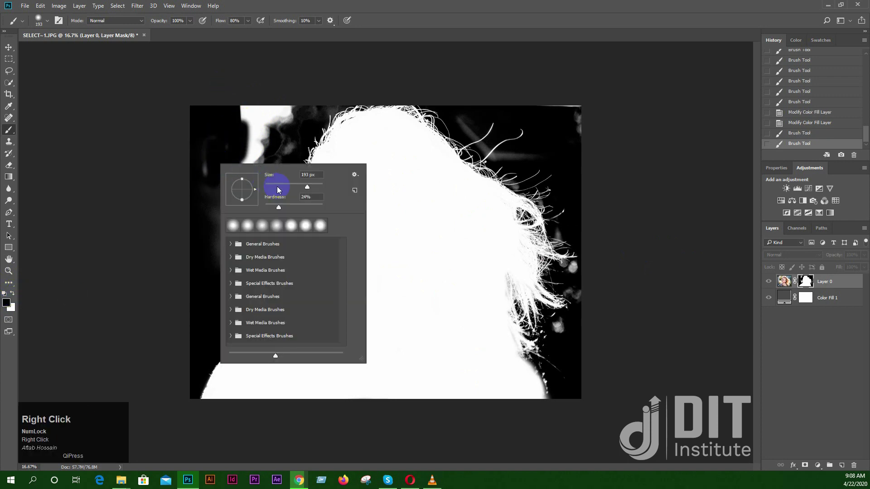
pyautogui.moveTo(261, 113)
pyautogui.mouseDown()
pyautogui.moveTo(300, 100)
pyautogui.moveTo(252, 156)
pyautogui.moveTo(250, 136)
pyautogui.moveTo(279, 119)
pyautogui.moveTo(223, 151)
pyautogui.moveTo(252, 208)
pyautogui.moveTo(259, 192)
pyautogui.moveTo(249, 157)
pyautogui.moveTo(218, 195)
pyautogui.moveTo(203, 119)
pyautogui.moveTo(200, 138)
pyautogui.moveTo(239, 120)
pyautogui.moveTo(244, 96)
pyautogui.moveTo(273, 127)
pyautogui.moveTo(269, 175)
pyautogui.moveTo(289, 135)
pyautogui.moveTo(226, 229)
pyautogui.moveTo(228, 269)
pyautogui.moveTo(229, 237)
pyautogui.moveTo(262, 288)
pyautogui.moveTo(273, 250)
pyautogui.moveTo(261, 258)
pyautogui.moveTo(280, 302)
pyautogui.moveTo(252, 310)
pyautogui.moveTo(245, 303)
pyautogui.moveTo(272, 290)
pyautogui.moveTo(279, 299)
pyautogui.moveTo(276, 238)
pyautogui.moveTo(273, 294)
pyautogui.moveTo(232, 311)
pyautogui.moveTo(197, 199)
pyautogui.moveTo(221, 289)
pyautogui.moveTo(272, 123)
pyautogui.moveTo(248, 198)
pyautogui.moveTo(322, 97)
pyautogui.mouseUp()
pyautogui.moveTo(557, 106); pyautogui.dragTo(576, 105)
pyautogui.moveTo(583, 149)
pyautogui.mouseDown()
pyautogui.moveTo(580, 129)
pyautogui.moveTo(572, 271)
pyautogui.moveTo(587, 281)
pyautogui.moveTo(581, 293)
pyautogui.moveTo(565, 287)
pyautogui.moveTo(587, 291)
pyautogui.moveTo(580, 359)
pyautogui.mouseUp()
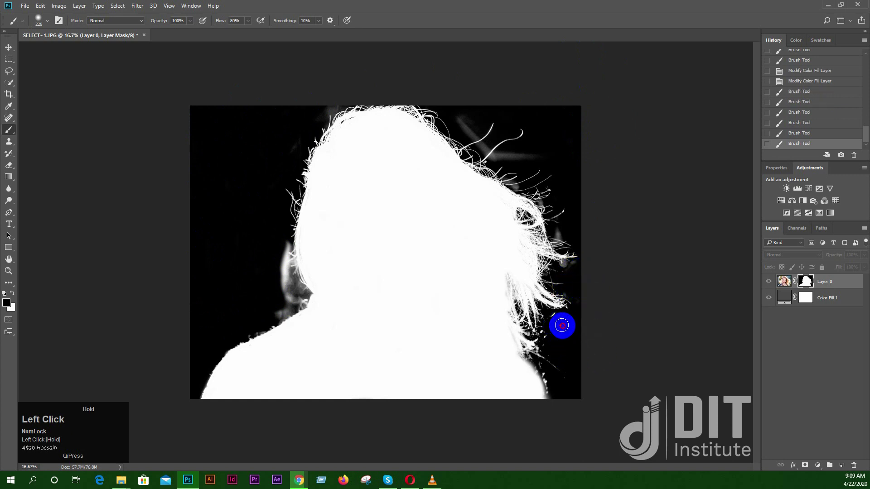
pyautogui.moveTo(555, 318); pyautogui.dragTo(586, 360)
pyautogui.click(206, 286)
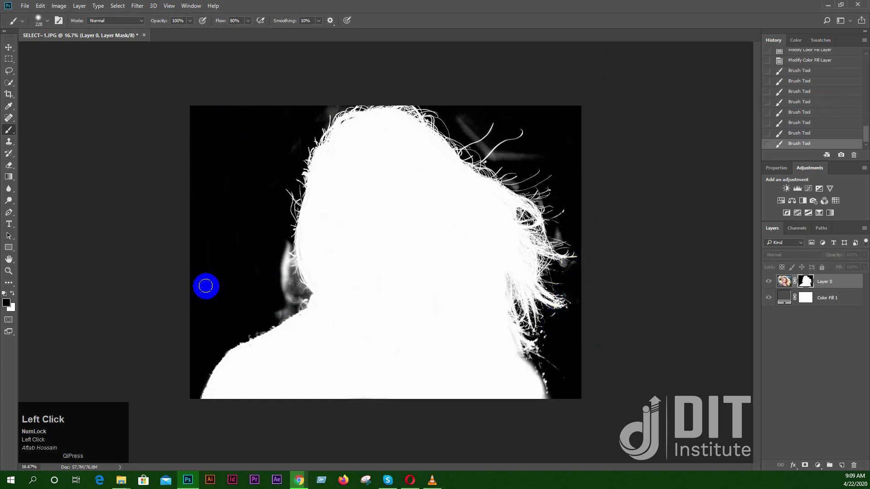
pyautogui.moveTo(231, 289); pyautogui.dragTo(280, 295)
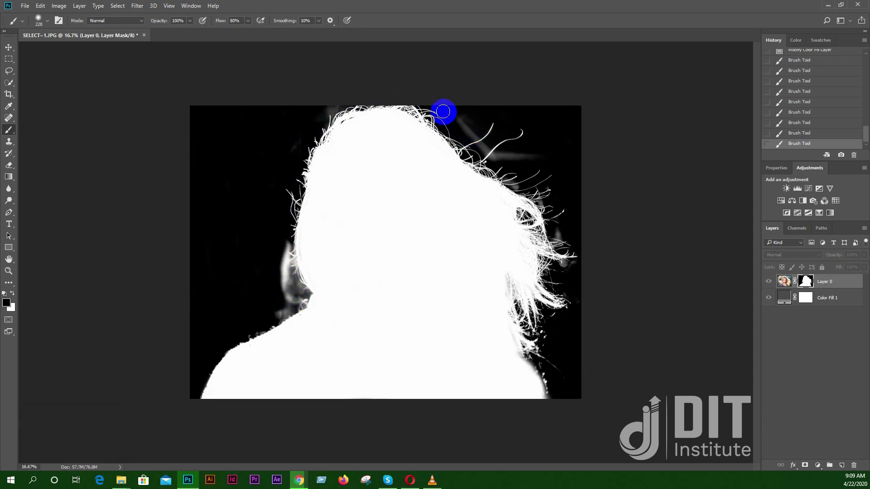
pyautogui.click(377, 105)
pyautogui.moveTo(377, 108); pyautogui.dragTo(412, 115)
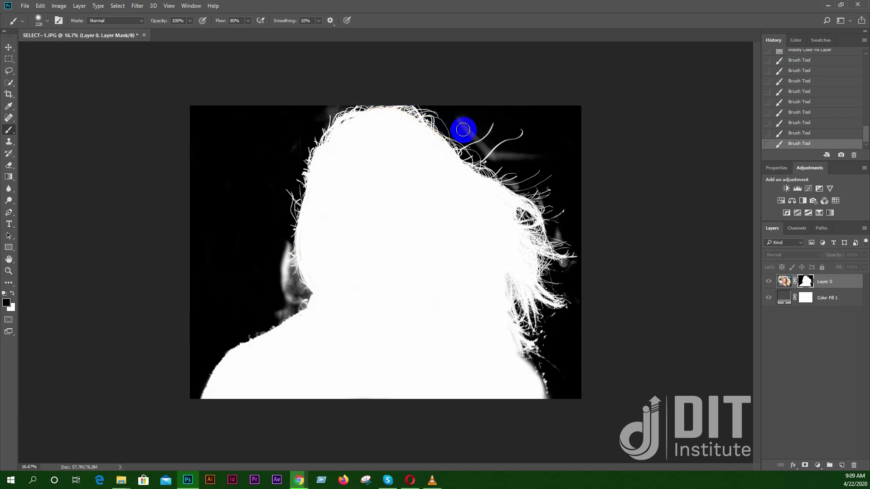
pyautogui.click(430, 139)
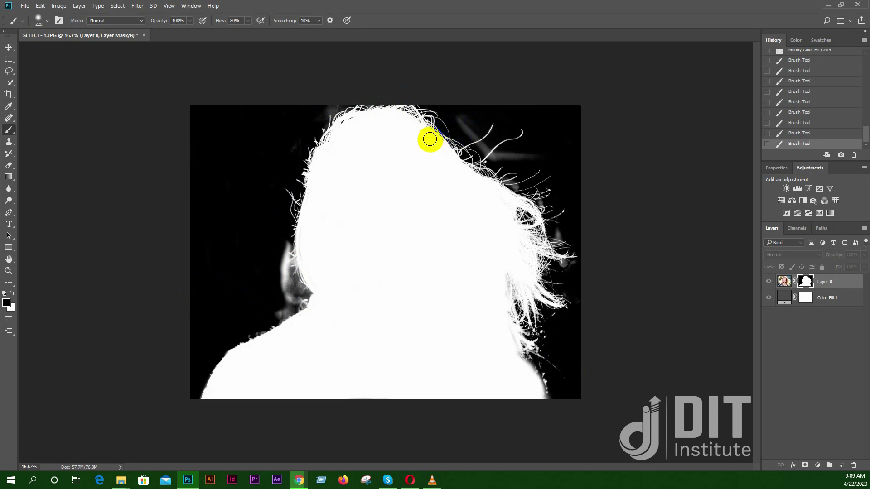
pyautogui.hotkey('ctrl', 'm')
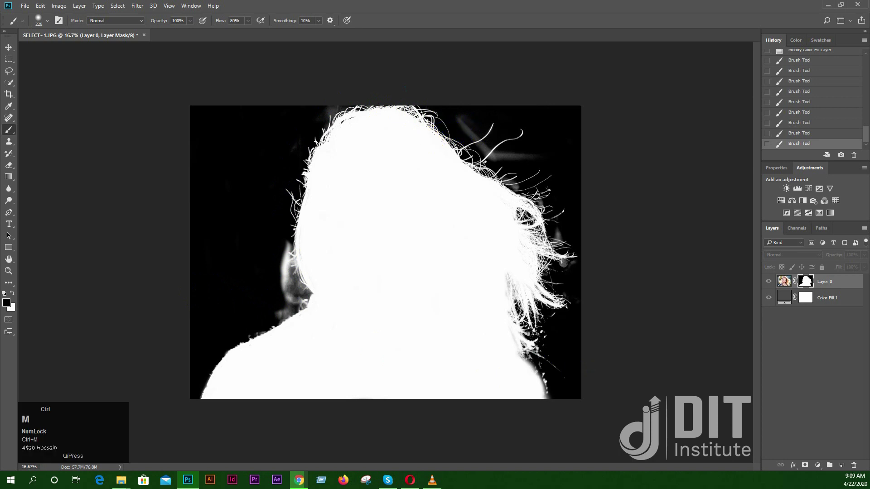
# - Try painting white in Normal mode across the left hair edge on the mask, and undo the stroke
pyautogui.hotkey('ctrl', '=')
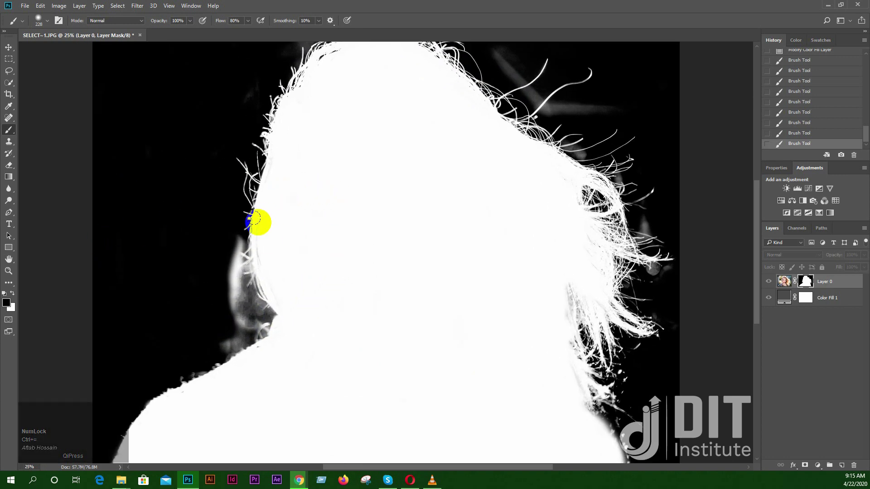
pyautogui.press('x')
pyautogui.moveTo(204, 214)
pyautogui.mouseDown()
pyautogui.moveTo(313, 166)
pyautogui.moveTo(243, 188)
pyautogui.moveTo(240, 176)
pyautogui.moveTo(327, 119)
pyautogui.moveTo(208, 147)
pyautogui.moveTo(261, 144)
pyautogui.mouseUp()
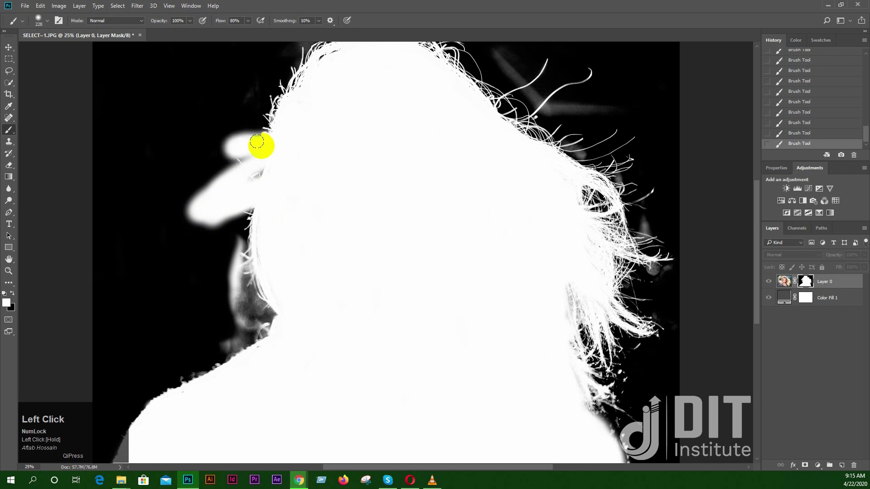
pyautogui.hotkey('ctrl', 'z')
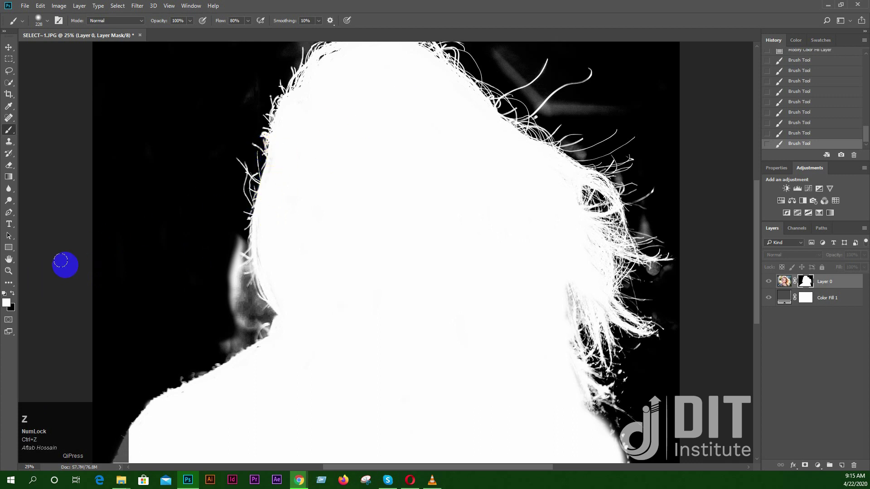
# - Try a black Normal-mode stroke across the head on the mask, view it on the photo, and undo it
pyautogui.click(12, 293)
pyautogui.moveTo(275, 159)
pyautogui.mouseDown()
pyautogui.moveTo(249, 142)
pyautogui.moveTo(303, 143)
pyautogui.moveTo(245, 153)
pyautogui.mouseUp()
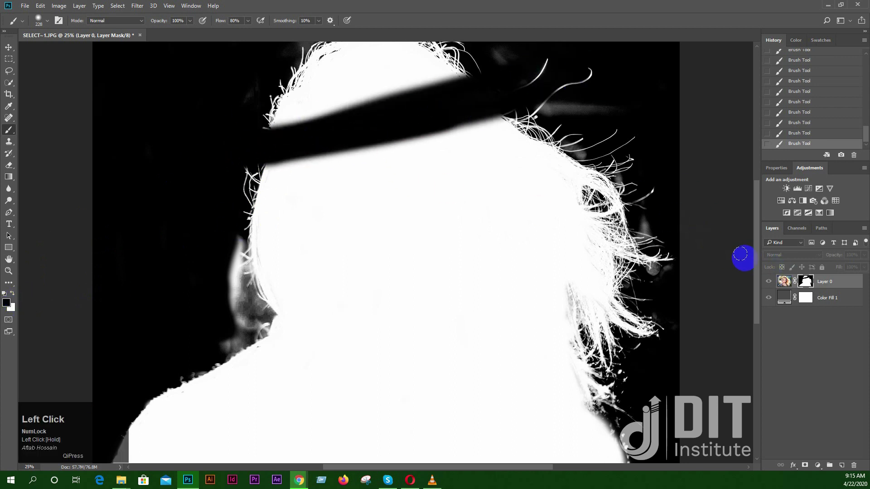
pyautogui.keyDown('alt'); pyautogui.click(806, 283); pyautogui.keyUp('alt')
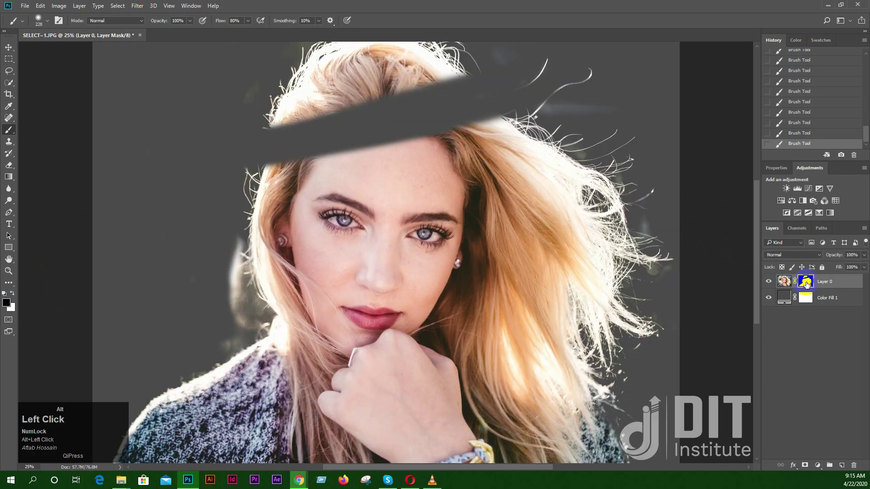
pyautogui.hotkey('ctrl', 'z')
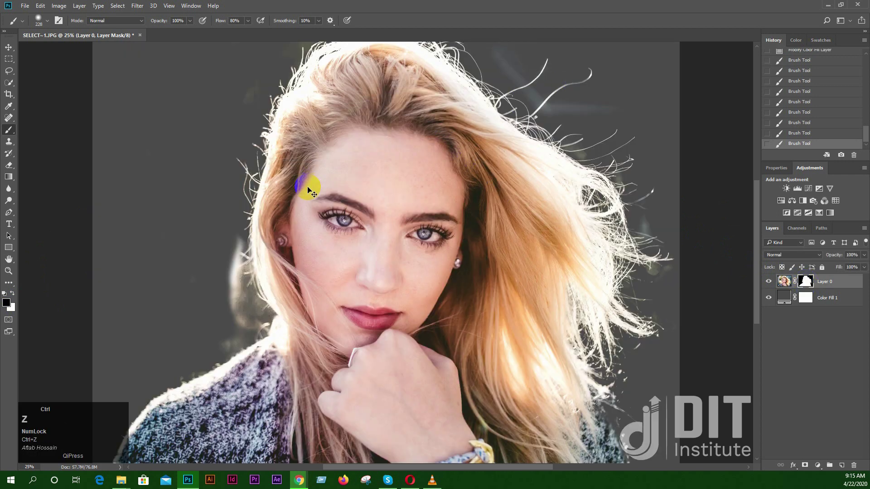
# - Show the mask on its own again and examine the gray haze left around the neck, loose hair and crown
pyautogui.keyDown('alt'); pyautogui.click(805, 282); pyautogui.keyUp('alt')
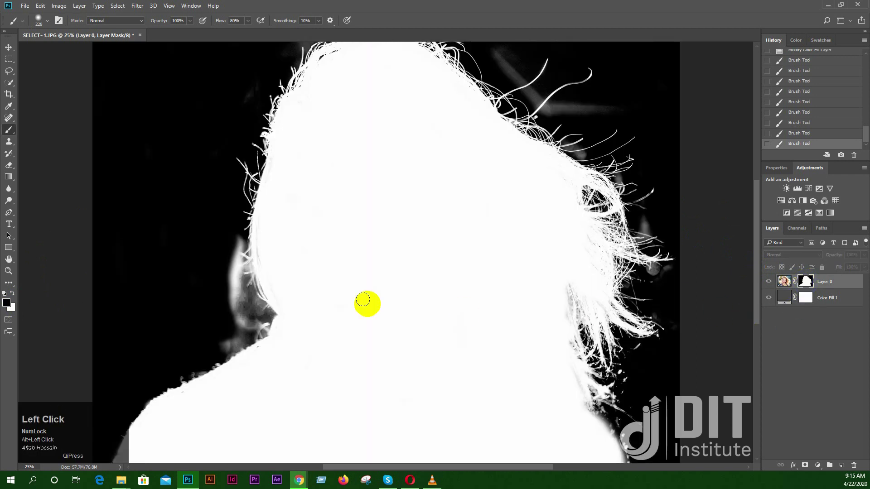
pyautogui.press('space')
pyautogui.moveTo(225, 331); pyautogui.dragTo(351, 229)
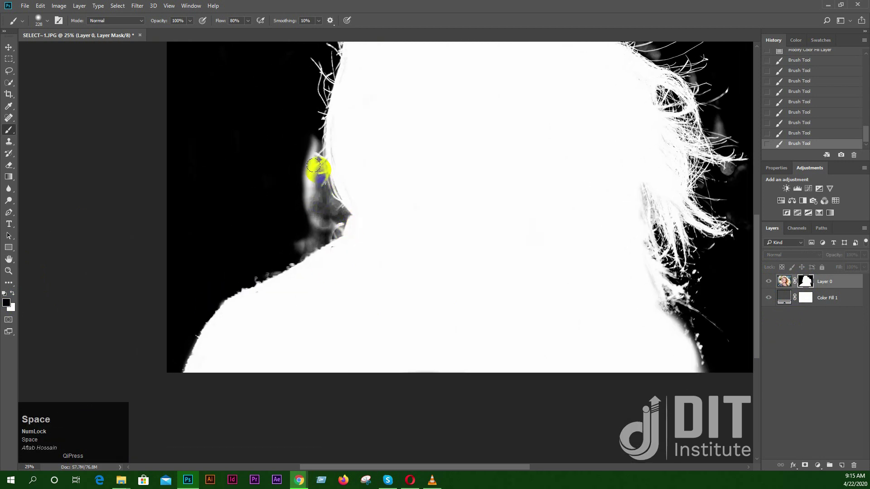
pyautogui.press('space')
pyautogui.moveTo(504, 227); pyautogui.dragTo(538, 216)
pyautogui.press('space')
pyautogui.scroll(5, 489, 111)
pyautogui.moveTo(466, 130); pyautogui.dragTo(463, 110)
pyautogui.click(254, 71)
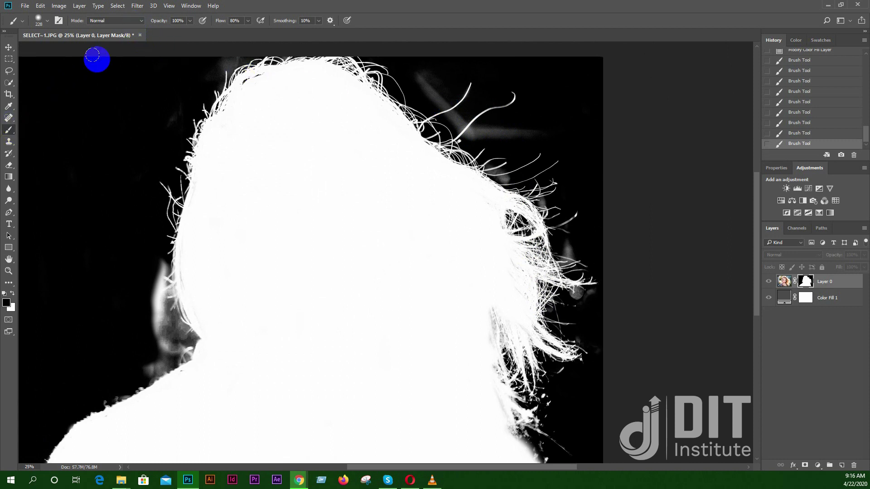
# - Set the brush mode to Overlay and paint black over the gray haze beside the neck and left shoulder on the mask
pyautogui.click(134, 20)
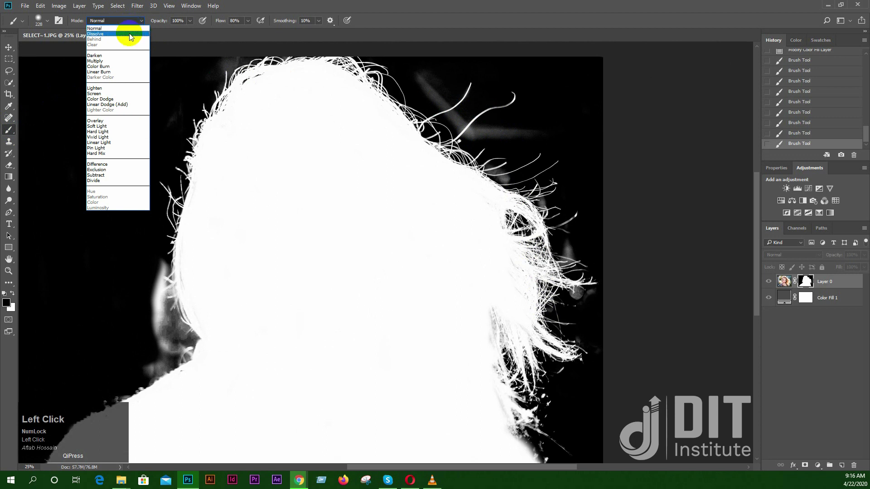
pyautogui.click(110, 122)
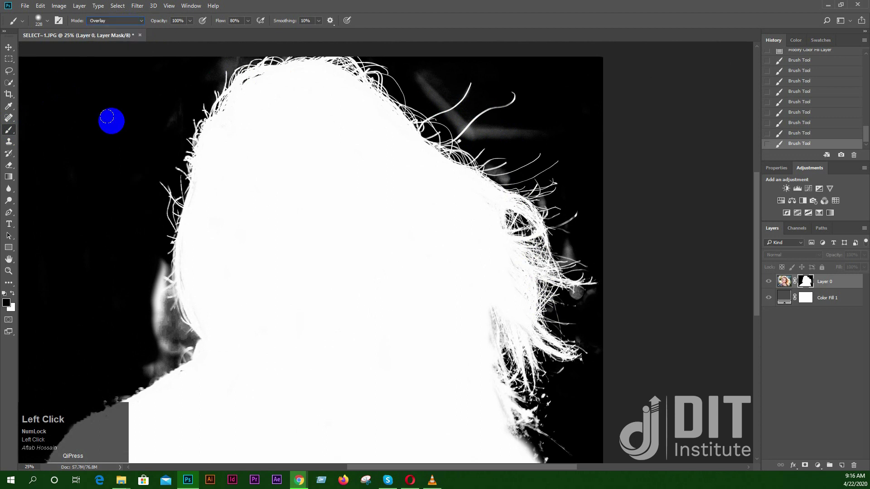
pyautogui.moveTo(271, 247); pyautogui.dragTo(363, 177)
pyautogui.moveTo(272, 204)
pyautogui.mouseDown()
pyautogui.moveTo(287, 157)
pyautogui.moveTo(282, 196)
pyautogui.moveTo(292, 227)
pyautogui.moveTo(283, 234)
pyautogui.moveTo(292, 234)
pyautogui.moveTo(271, 254)
pyautogui.moveTo(303, 226)
pyautogui.mouseUp()
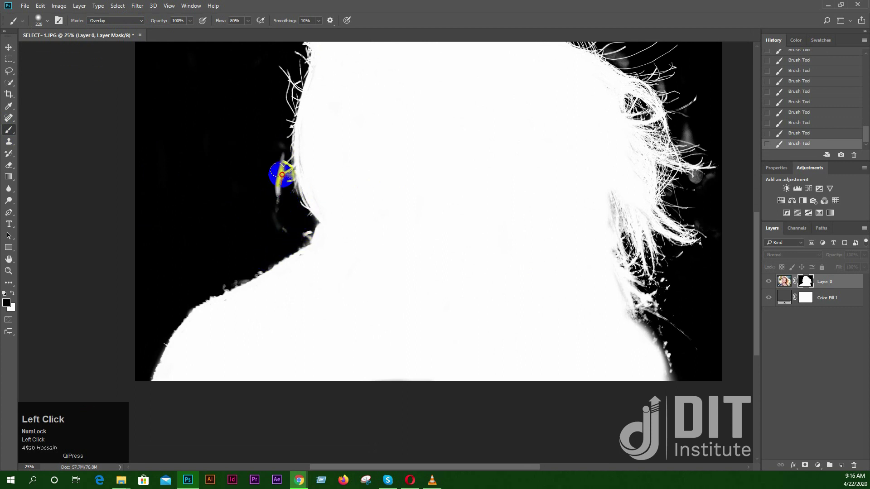
pyautogui.moveTo(274, 161)
pyautogui.mouseDown()
pyautogui.moveTo(285, 233)
pyautogui.moveTo(272, 235)
pyautogui.moveTo(296, 237)
pyautogui.moveTo(155, 323)
pyautogui.moveTo(128, 396)
pyautogui.mouseUp()
# - Paint black in Overlay mode over the gray background patches around the lower flowing hair on the mask
pyautogui.moveTo(571, 277); pyautogui.dragTo(380, 247)
pyautogui.moveTo(500, 350)
pyautogui.mouseDown()
pyautogui.moveTo(484, 340)
pyautogui.moveTo(477, 312)
pyautogui.mouseUp()
pyautogui.moveTo(476, 313)
pyautogui.mouseDown()
pyautogui.moveTo(487, 336)
pyautogui.moveTo(456, 284)
pyautogui.mouseUp()
pyautogui.moveTo(473, 235); pyautogui.dragTo(454, 321)
# - Paint black in Overlay mode over the gray haze around the crown and upper loose strands on the mask
pyautogui.press('space')
pyautogui.moveTo(494, 252)
pyautogui.mouseDown()
pyautogui.moveTo(494, 225)
pyautogui.moveTo(516, 212)
pyautogui.moveTo(487, 177)
pyautogui.moveTo(493, 195)
pyautogui.moveTo(494, 184)
pyautogui.moveTo(464, 210)
pyautogui.moveTo(466, 185)
pyautogui.moveTo(411, 165)
pyautogui.moveTo(432, 169)
pyautogui.moveTo(428, 124)
pyautogui.moveTo(383, 130)
pyautogui.moveTo(414, 115)
pyautogui.moveTo(458, 116)
pyautogui.moveTo(410, 124)
pyautogui.moveTo(379, 93)
pyautogui.moveTo(374, 123)
pyautogui.moveTo(379, 108)
pyautogui.moveTo(351, 76)
pyautogui.moveTo(356, 87)
pyautogui.moveTo(347, 91)
pyautogui.moveTo(371, 112)
pyautogui.moveTo(371, 139)
pyautogui.mouseUp()
pyautogui.press('space')
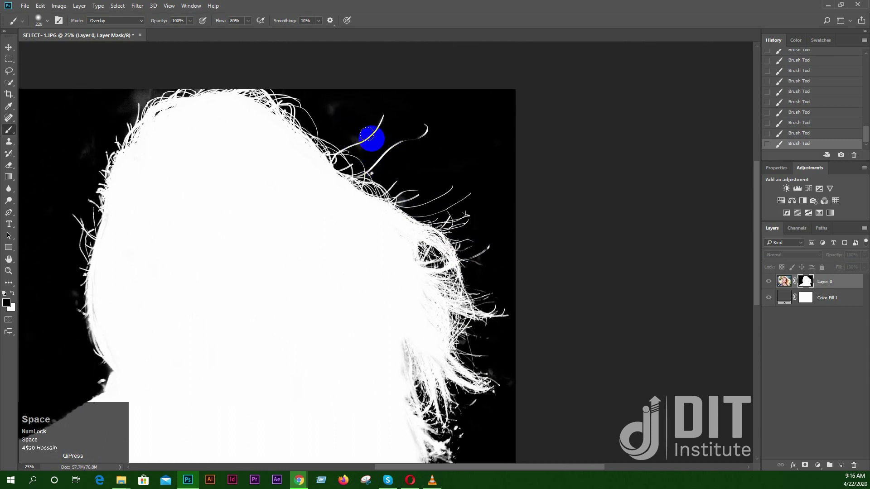
pyautogui.moveTo(344, 117)
pyautogui.mouseDown()
pyautogui.moveTo(365, 141)
pyautogui.moveTo(357, 151)
pyautogui.moveTo(271, 96)
pyautogui.moveTo(154, 92)
pyautogui.moveTo(127, 105)
pyautogui.moveTo(119, 126)
pyautogui.mouseUp()
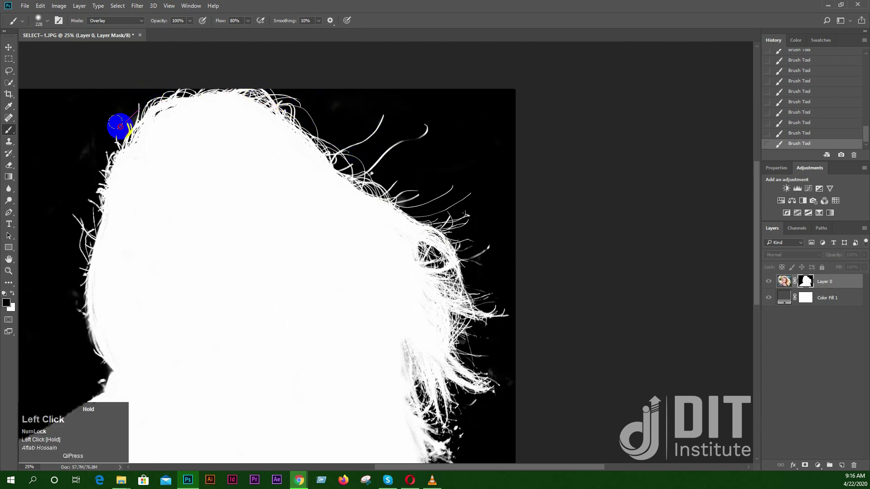
# - Darken the remaining haze along the hair edge beside the left cheek with the black Overlay brush
pyautogui.press('space')
pyautogui.moveTo(64, 240); pyautogui.dragTo(237, 150)
pyautogui.click(253, 206)
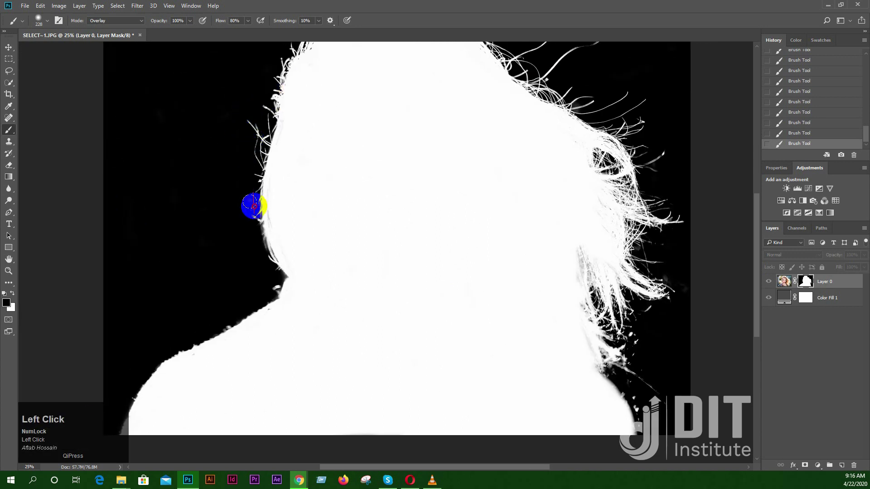
# - Paint black in Overlay mode along the right-hand flyaway strands, inside the hair loop and at the upper strand roots
pyautogui.press('space')
pyautogui.moveTo(555, 242); pyautogui.dragTo(405, 190)
pyautogui.click(512, 227)
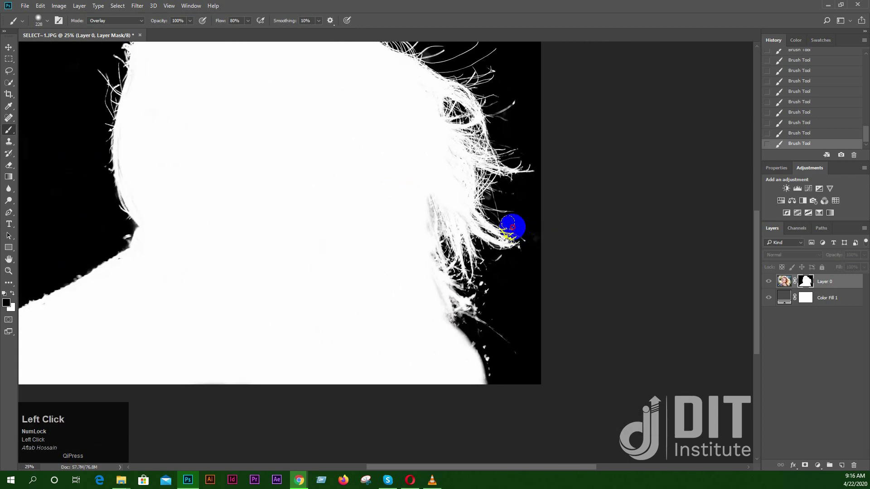
pyautogui.scroll(2, 485, 165)
pyautogui.moveTo(445, 149); pyautogui.dragTo(444, 143)
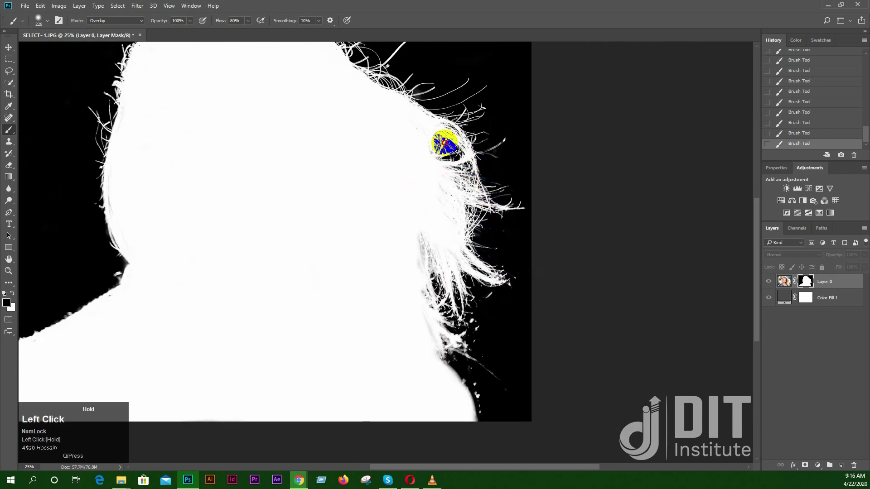
pyautogui.scroll(4, 445, 143)
pyautogui.moveTo(389, 122)
pyautogui.mouseDown()
pyautogui.moveTo(372, 104)
pyautogui.moveTo(381, 148)
pyautogui.mouseUp()
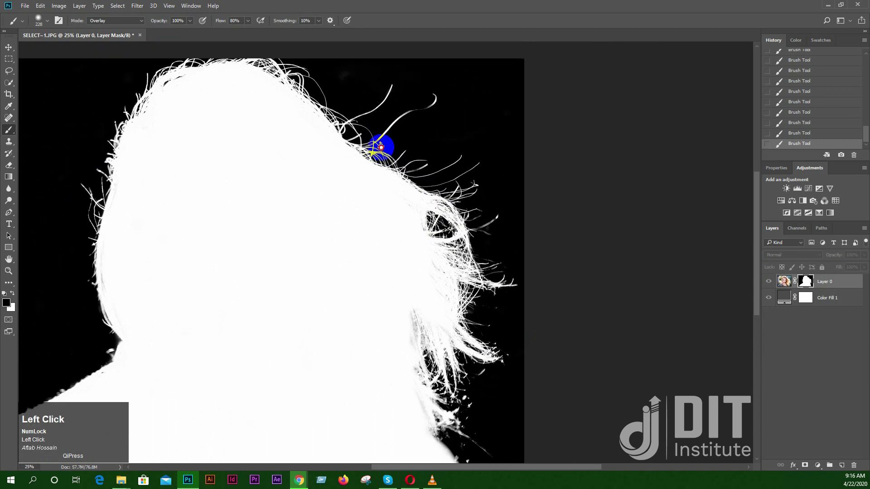
# - Paint black in Overlay mode over the gray remnants among the lower right hair tips on the mask
pyautogui.scroll(1, 381, 148)
pyautogui.scroll(-3, 468, 123)
pyautogui.scroll(1, 468, 123)
pyautogui.scroll(-4, 483, 317)
pyautogui.moveTo(470, 262)
pyautogui.mouseDown()
pyautogui.moveTo(433, 270)
pyautogui.moveTo(467, 320)
pyautogui.moveTo(442, 334)
pyautogui.mouseUp()
pyautogui.press('space')
pyautogui.moveTo(414, 298); pyautogui.dragTo(556, 299)
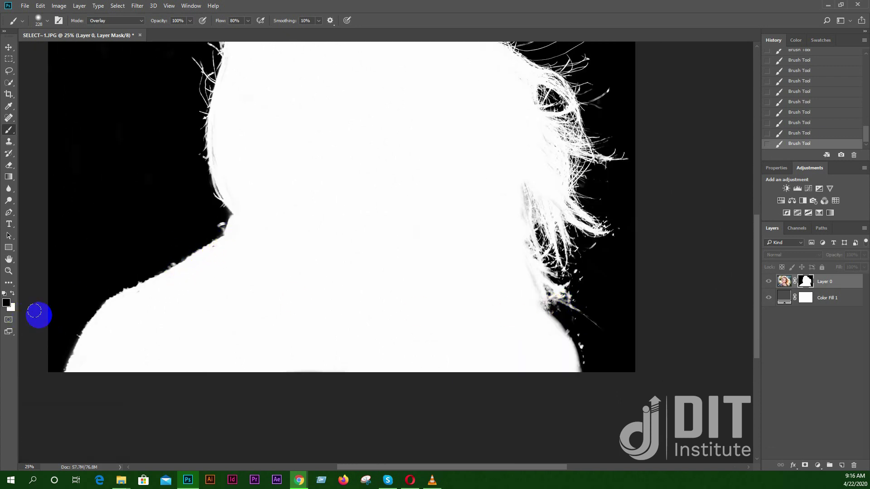
# - Paint white in Overlay mode over the flyaway strands beside the left cheek and the right-hand hair tips on the mask
pyautogui.press('x')
pyautogui.moveTo(199, 275)
pyautogui.mouseDown()
pyautogui.moveTo(181, 249)
pyautogui.moveTo(74, 349)
pyautogui.moveTo(218, 218)
pyautogui.moveTo(201, 121)
pyautogui.moveTo(191, 122)
pyautogui.mouseUp()
pyautogui.scroll(3, 197, 223)
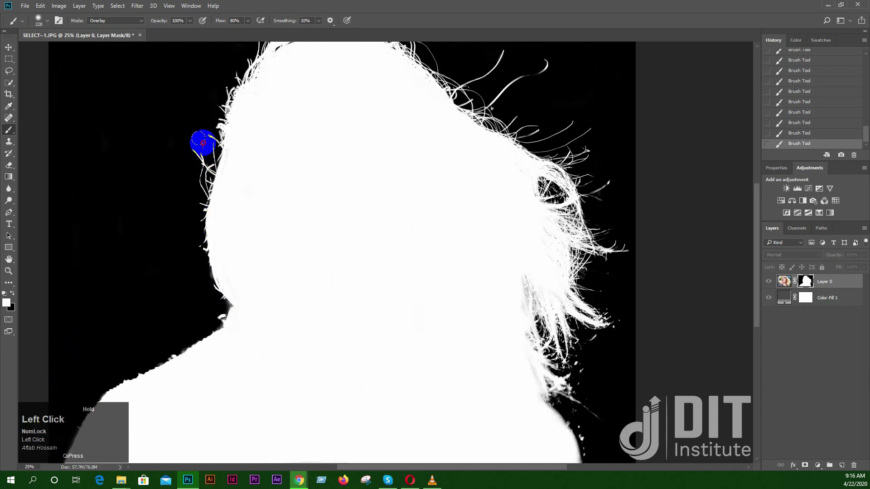
pyautogui.scroll(3, 187, 219)
pyautogui.moveTo(191, 220)
pyautogui.mouseDown()
pyautogui.moveTo(217, 179)
pyautogui.moveTo(289, 128)
pyautogui.moveTo(483, 171)
pyautogui.moveTo(496, 188)
pyautogui.moveTo(521, 171)
pyautogui.moveTo(512, 171)
pyautogui.moveTo(555, 259)
pyautogui.mouseUp()
pyautogui.moveTo(580, 287); pyautogui.dragTo(544, 295)
# - Brighten the lower right hair tips above the shoulder on the mask with the white Overlay brush
pyautogui.press('space')
pyautogui.moveTo(563, 385)
pyautogui.mouseDown()
pyautogui.moveTo(496, 272)
pyautogui.moveTo(487, 416)
pyautogui.moveTo(403, 207)
pyautogui.moveTo(394, 151)
pyautogui.moveTo(394, 227)
pyautogui.mouseUp()
pyautogui.press('space')
pyautogui.press('space')
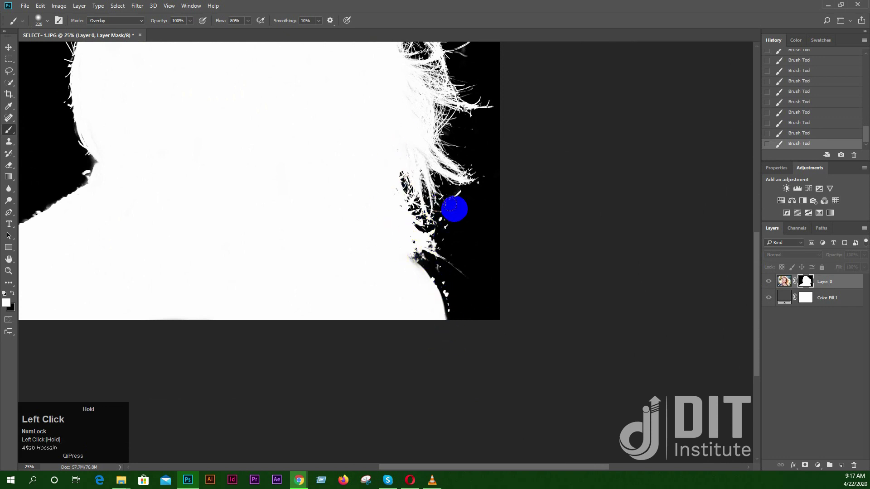
pyautogui.moveTo(413, 171); pyautogui.dragTo(414, 291)
pyautogui.moveTo(428, 117)
pyautogui.mouseDown()
pyautogui.moveTo(457, 210)
pyautogui.moveTo(451, 241)
pyautogui.moveTo(486, 220)
pyautogui.mouseUp()
# - Leave the mask view and examine the cutout's hair edges against the gray fill across the whole image
pyautogui.click(785, 281)
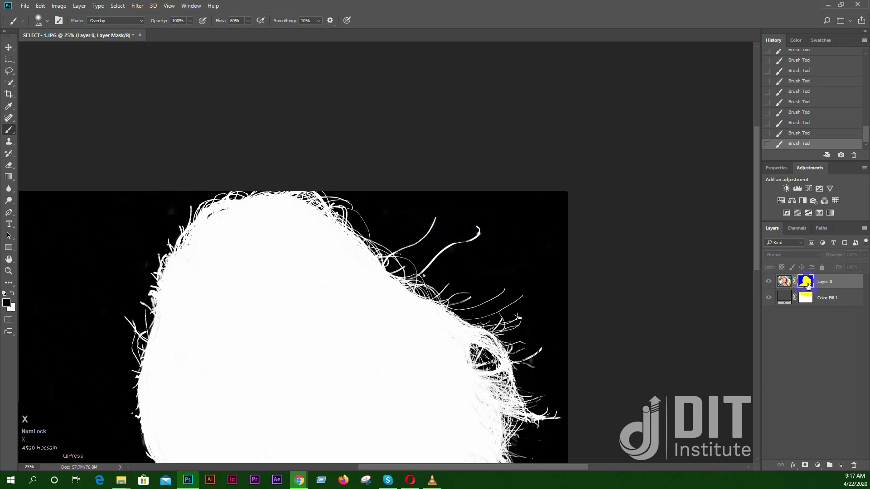
pyautogui.keyDown('alt'); pyautogui.click(806, 282); pyautogui.keyUp('alt')
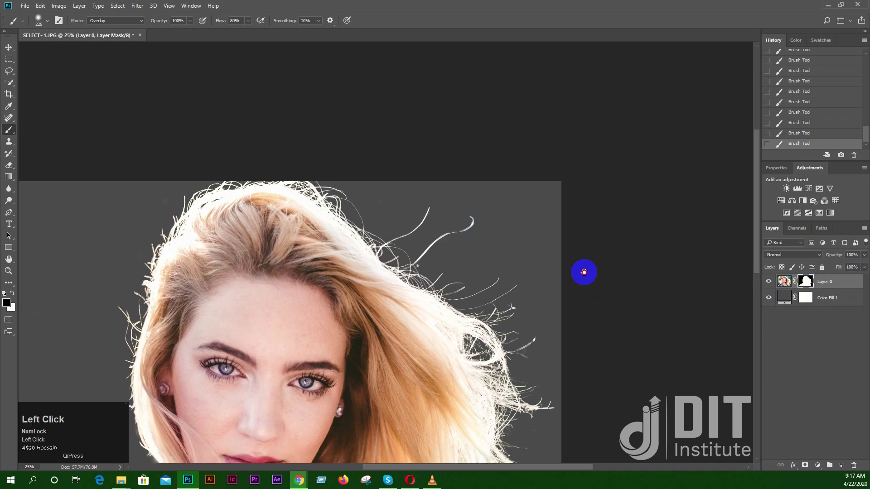
pyautogui.press('space')
pyautogui.moveTo(583, 272); pyautogui.dragTo(576, 168)
pyautogui.press('space')
pyautogui.moveTo(428, 234); pyautogui.dragTo(487, 149)
pyautogui.moveTo(204, 219); pyautogui.dragTo(242, 277)
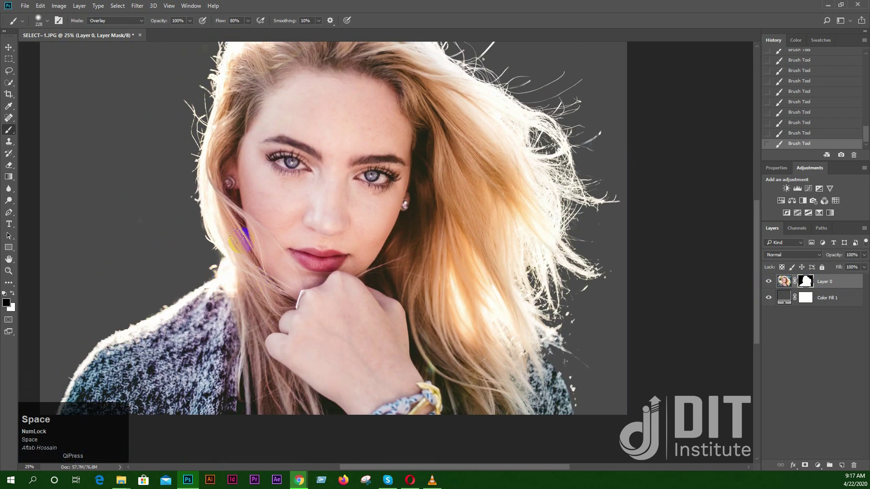
pyautogui.hotkey('ctrl', '-')
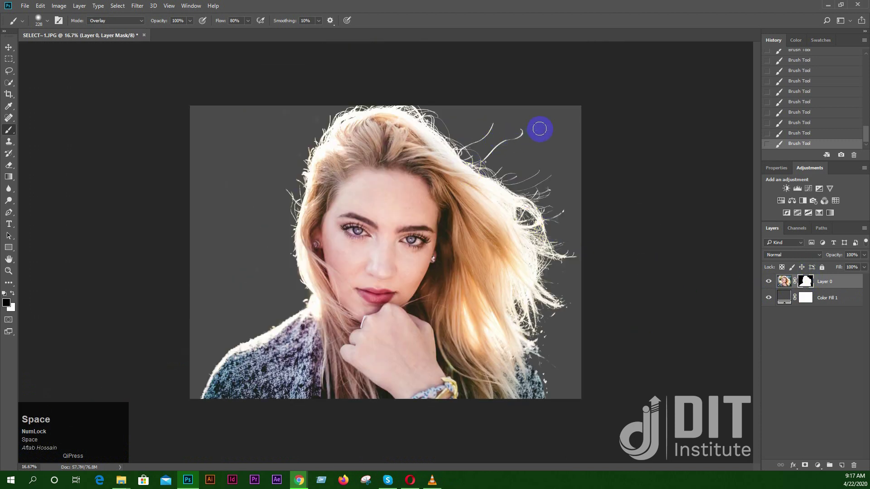
# - Try bright blue #0090ff as the color of the solid fill behind the woman
pyautogui.doubleClick(783, 297)
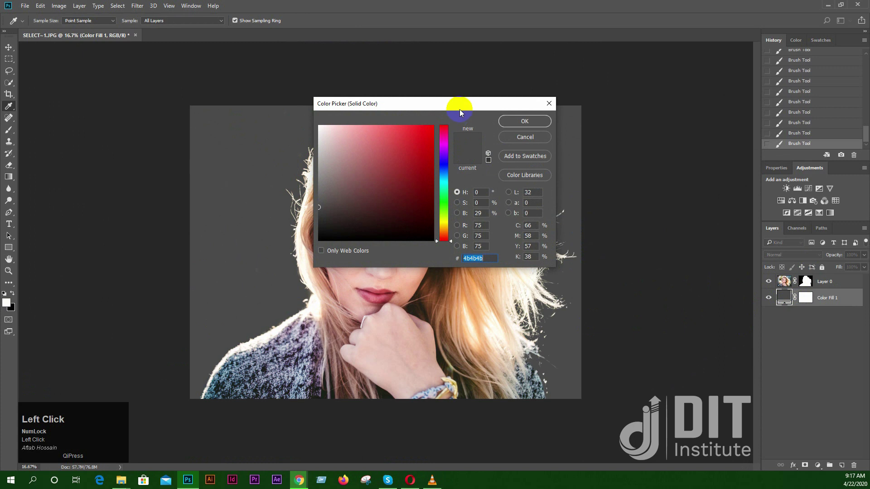
pyautogui.click(424, 157)
pyautogui.moveTo(437, 110); pyautogui.dragTo(681, 118)
pyautogui.moveTo(637, 198); pyautogui.dragTo(625, 168)
pyautogui.moveTo(688, 227); pyautogui.dragTo(688, 183)
pyautogui.click(642, 156)
pyautogui.moveTo(642, 156); pyautogui.dragTo(677, 135)
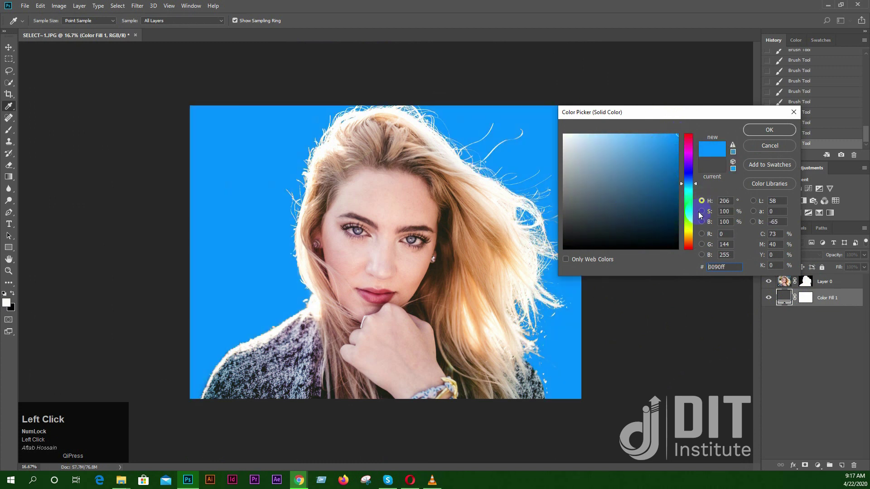
# - Try pale peach #f6ddd3 as the background fill color, and discard the color change
pyautogui.click(668, 226)
pyautogui.moveTo(689, 236); pyautogui.dragTo(688, 244)
pyautogui.moveTo(647, 194)
pyautogui.mouseDown()
pyautogui.moveTo(662, 167)
pyautogui.moveTo(657, 149)
pyautogui.moveTo(578, 136)
pyautogui.mouseUp()
pyautogui.click(768, 146)
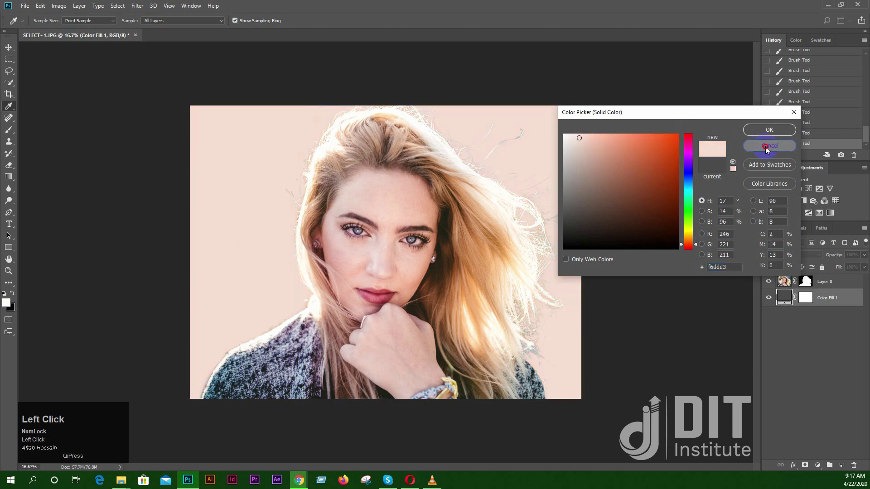